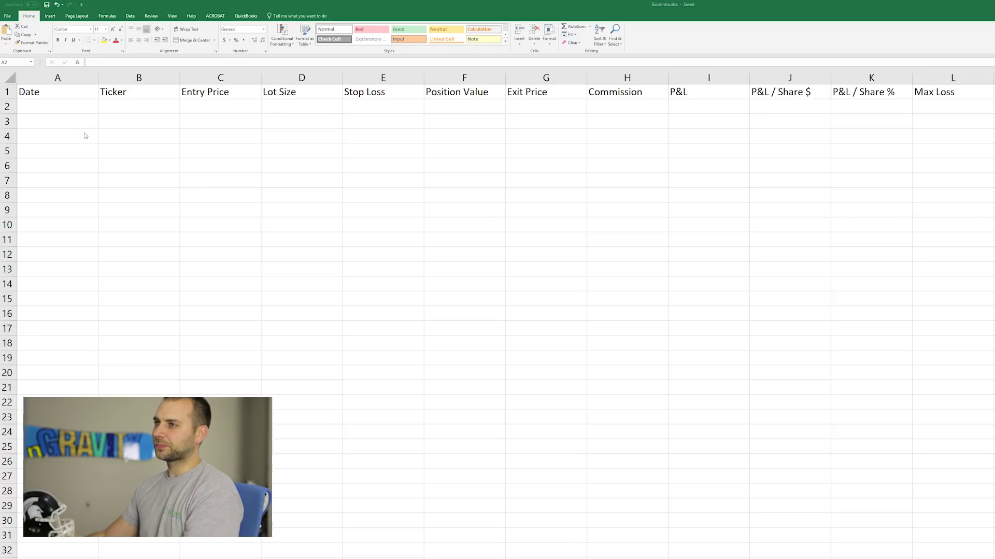
Review the trade log's column headings, from Date and Ticker through Position Value and P&L
click(43, 109)
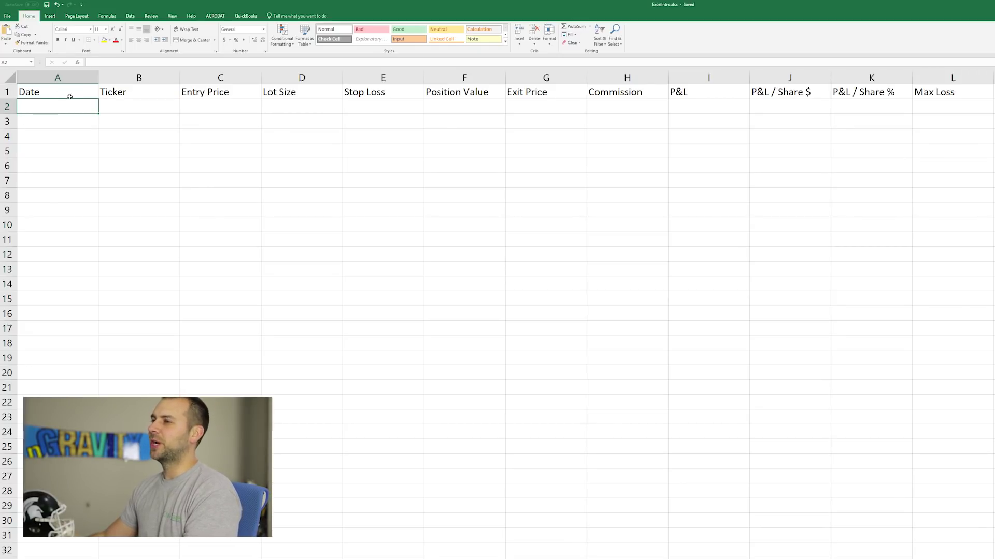
click(110, 96)
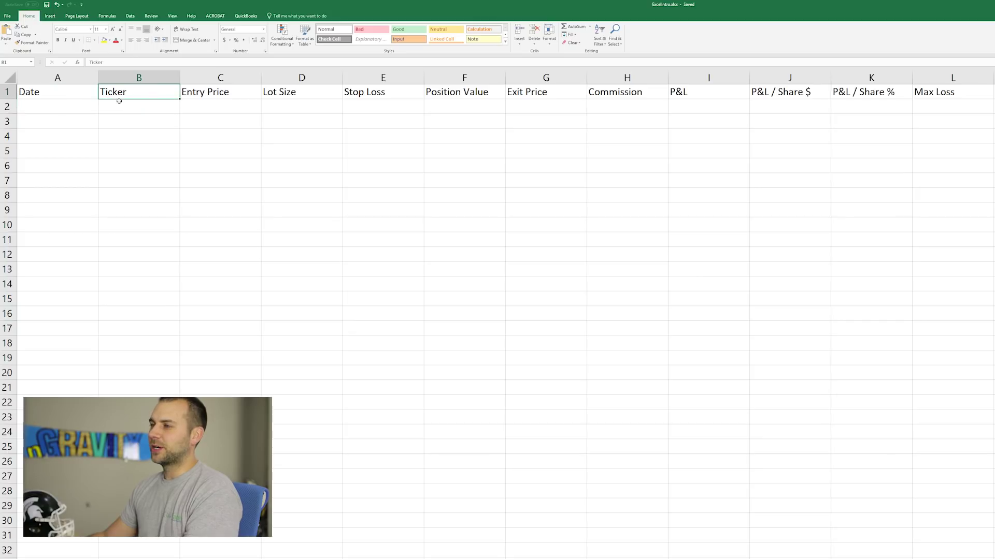
click(222, 108)
click(276, 108)
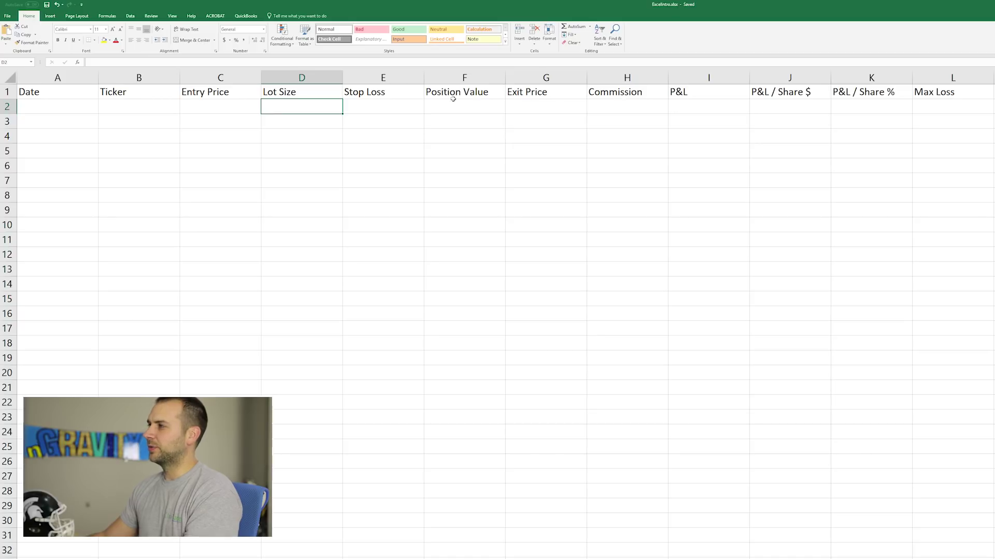
click(456, 92)
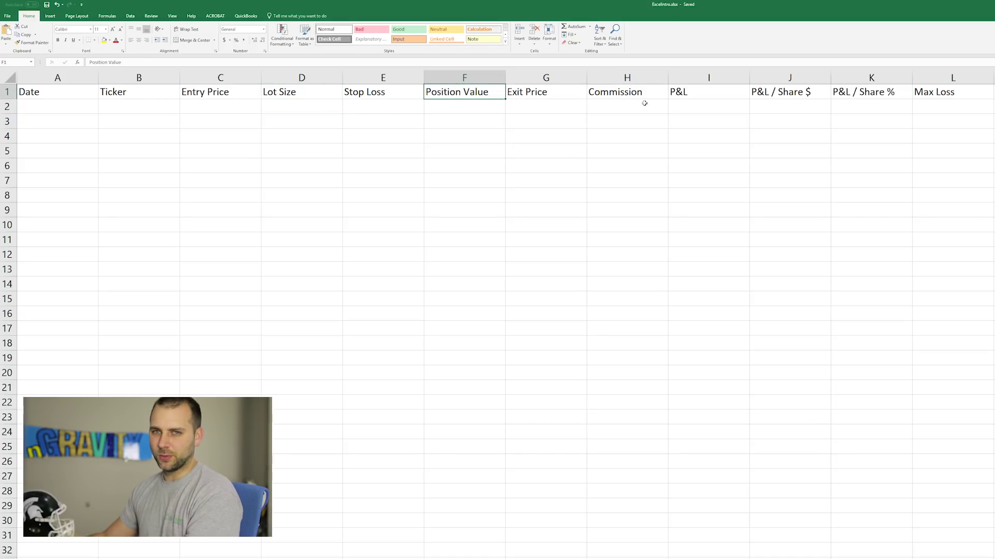
click(691, 95)
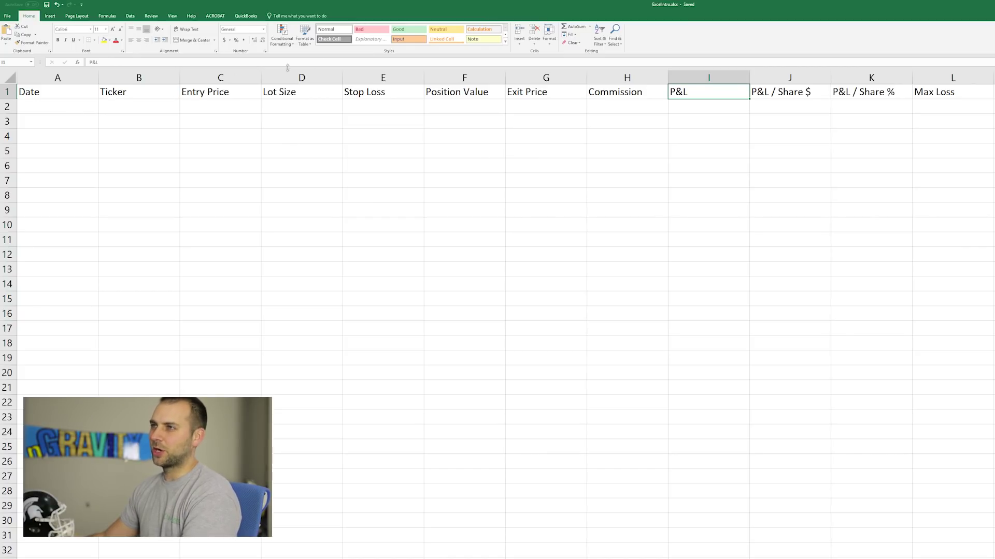
click(71, 111)
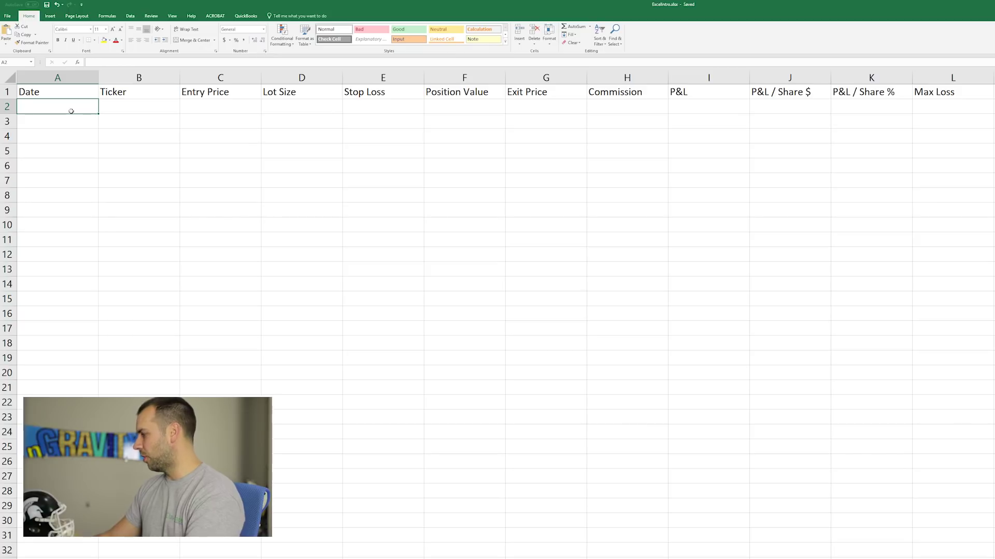
Enter 4/12/2018, GM, 50, 4 and 40 across A2:E2
text(4/12/2018)
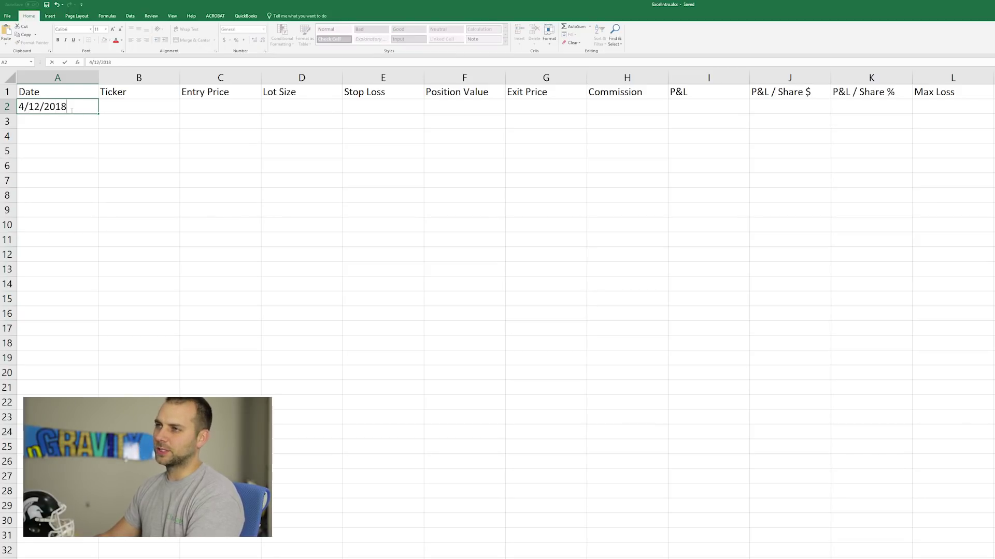
key(Tab)
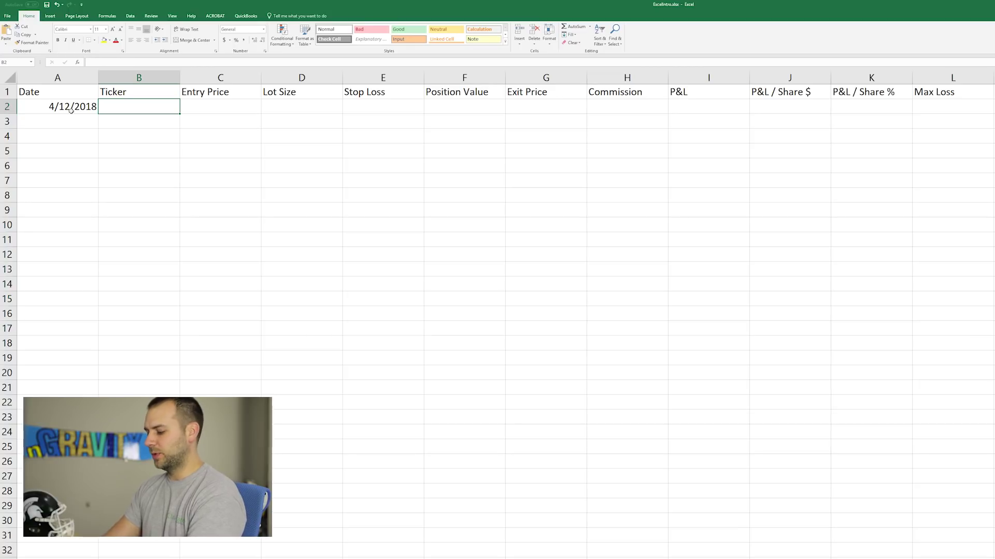
text(GM)
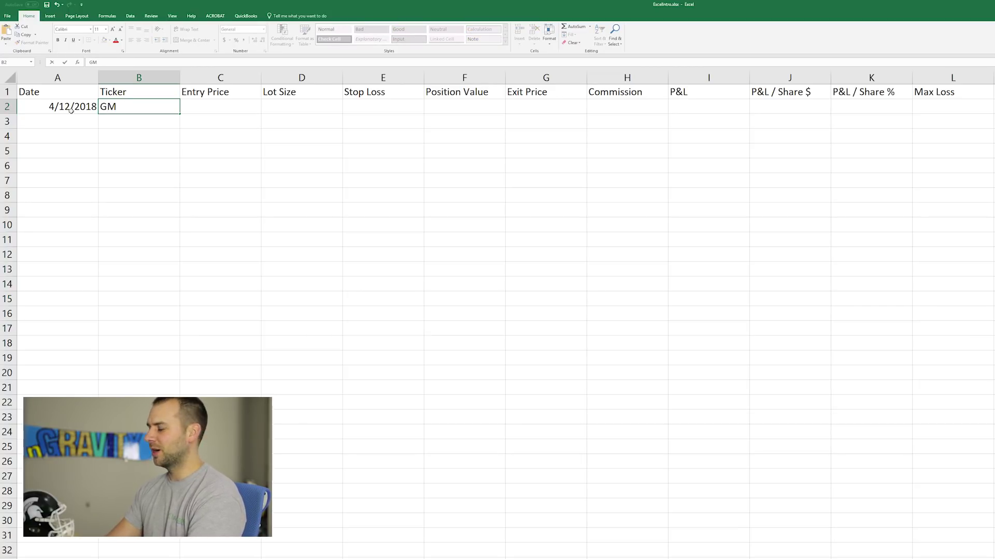
key(Tab)
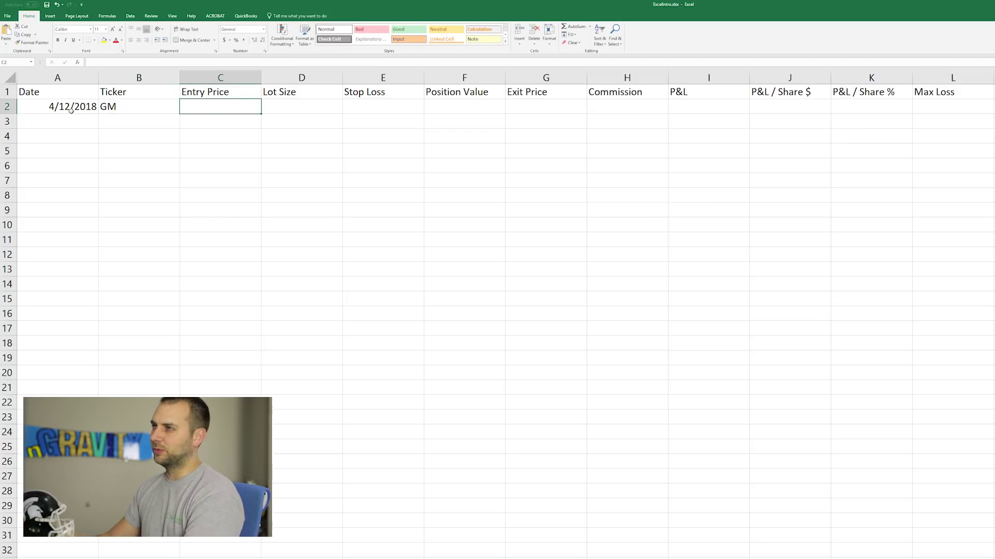
text(50)
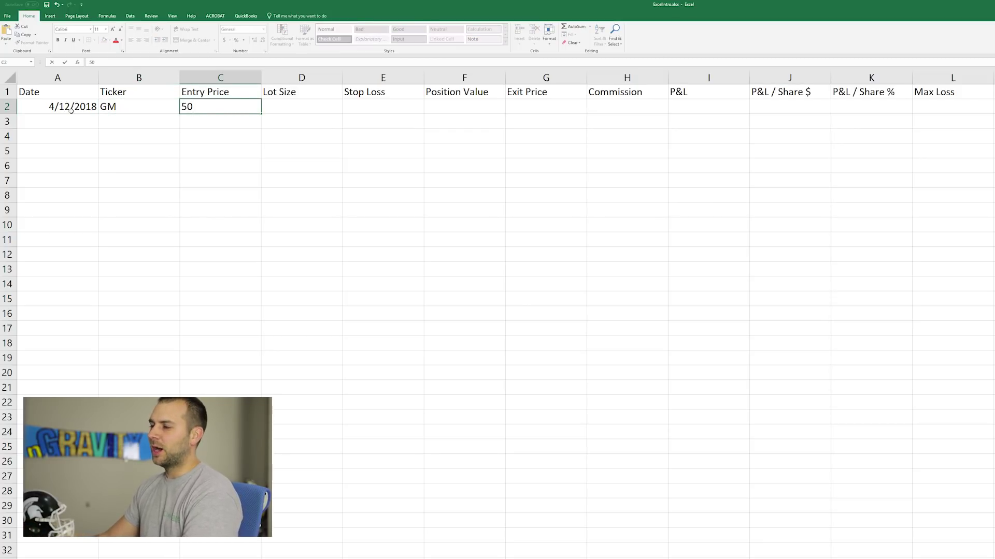
key(Tab)
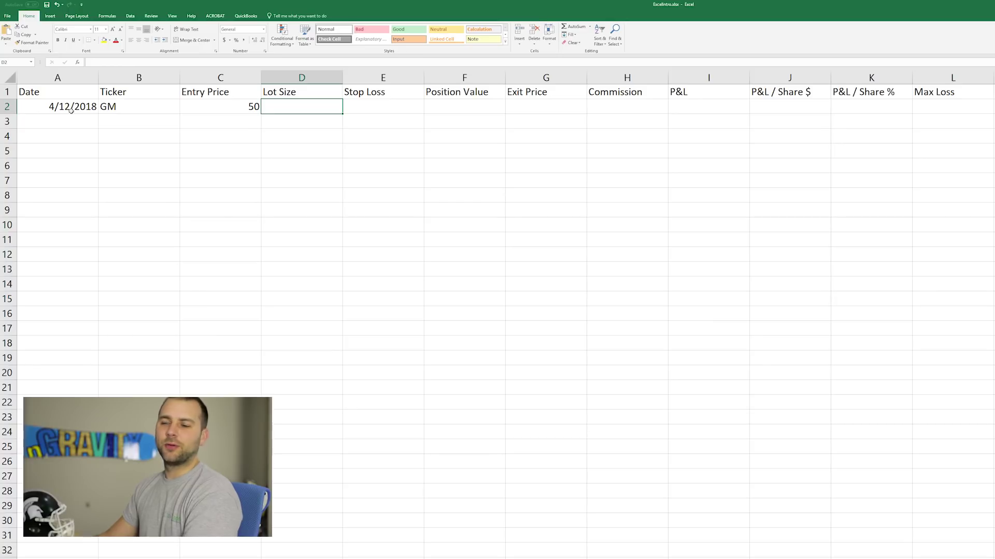
text(4)
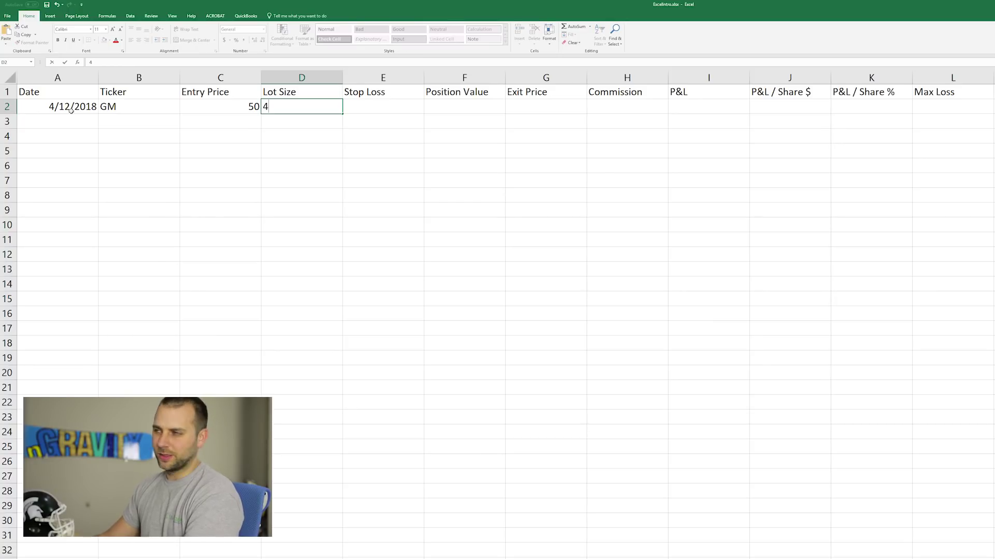
key(Tab)
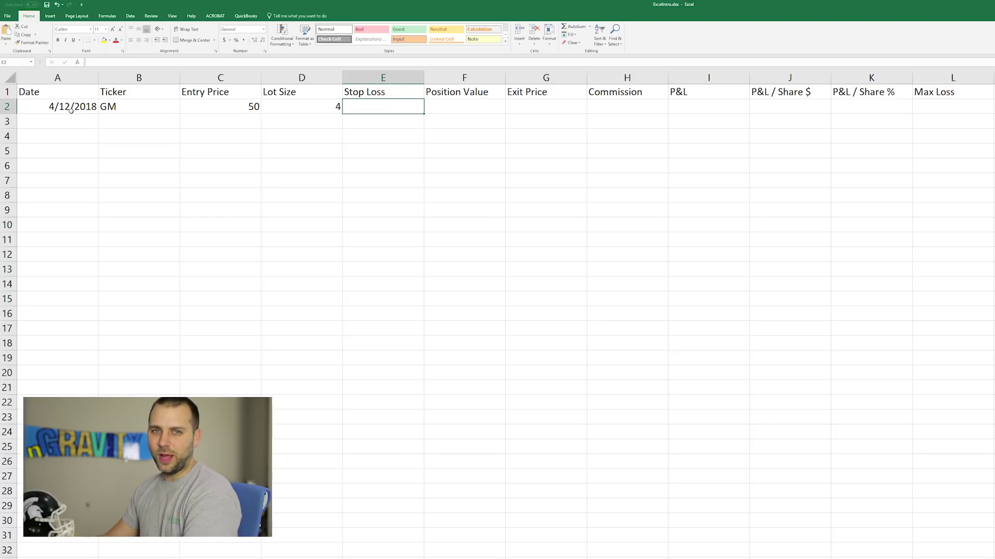
text(40)
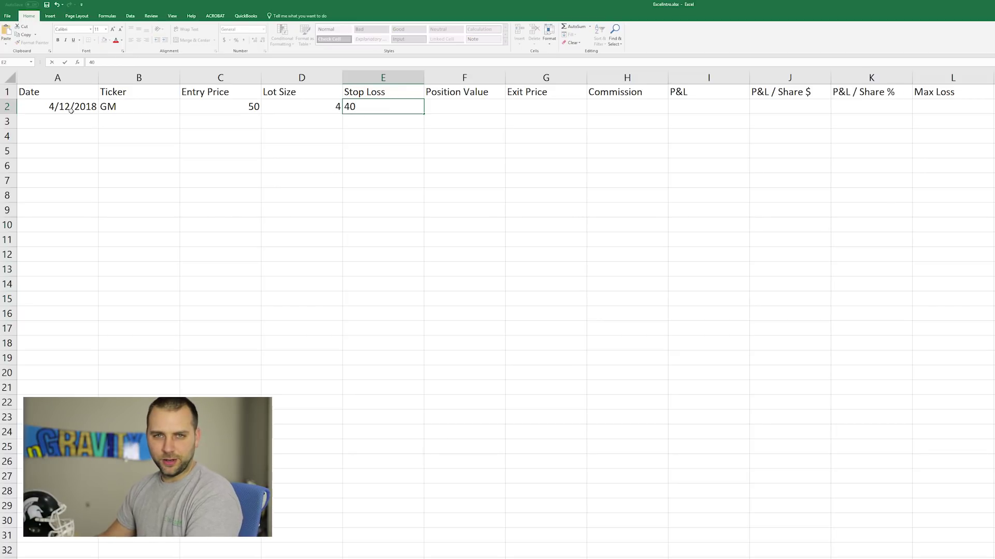
key(Tab)
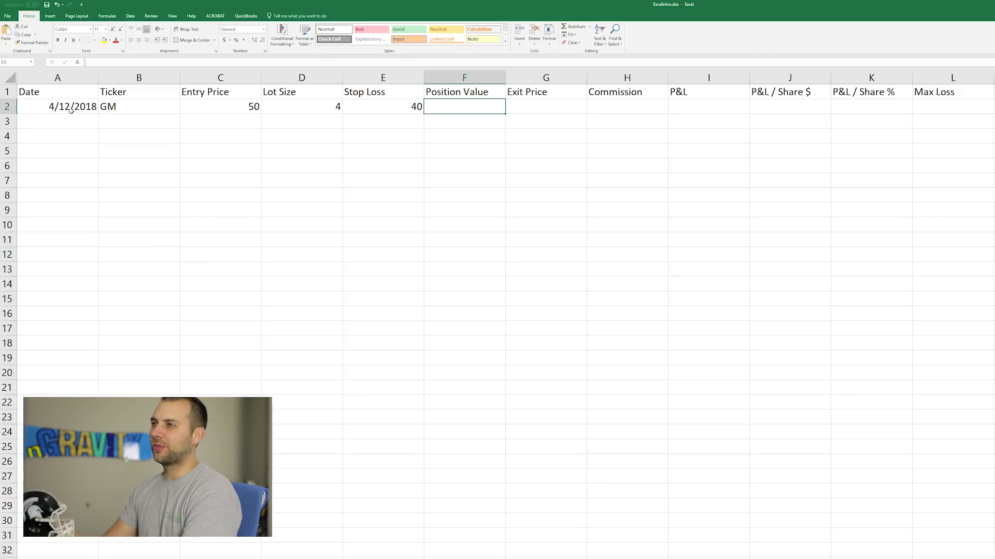
Enter =C2*D2 in F2 so the GM trade's Position Value shows 200
key(F2)
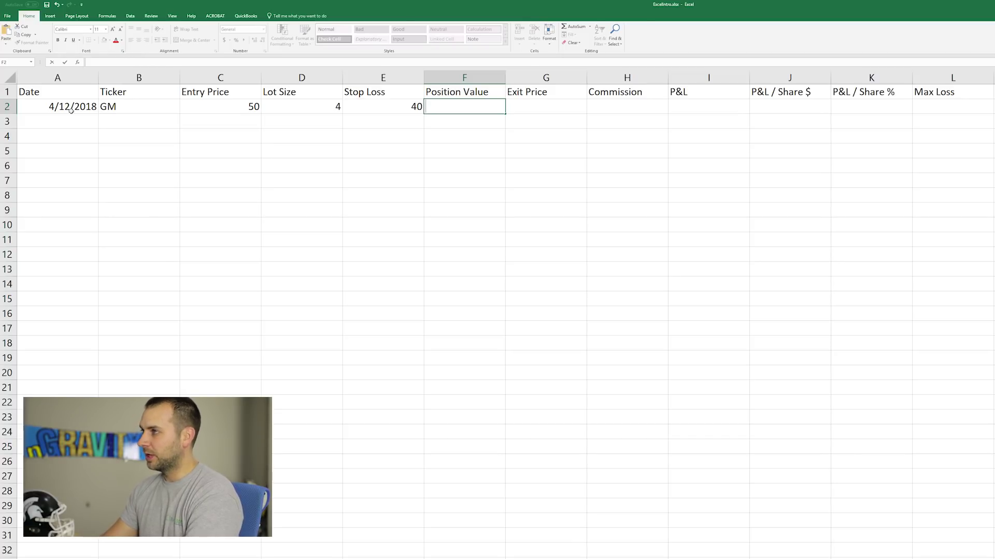
text(=)
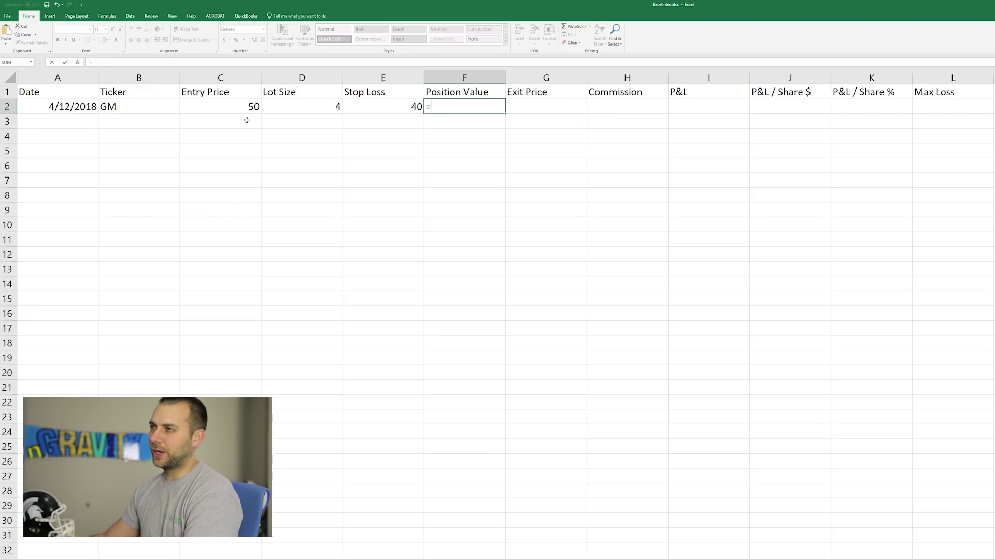
click(219, 105)
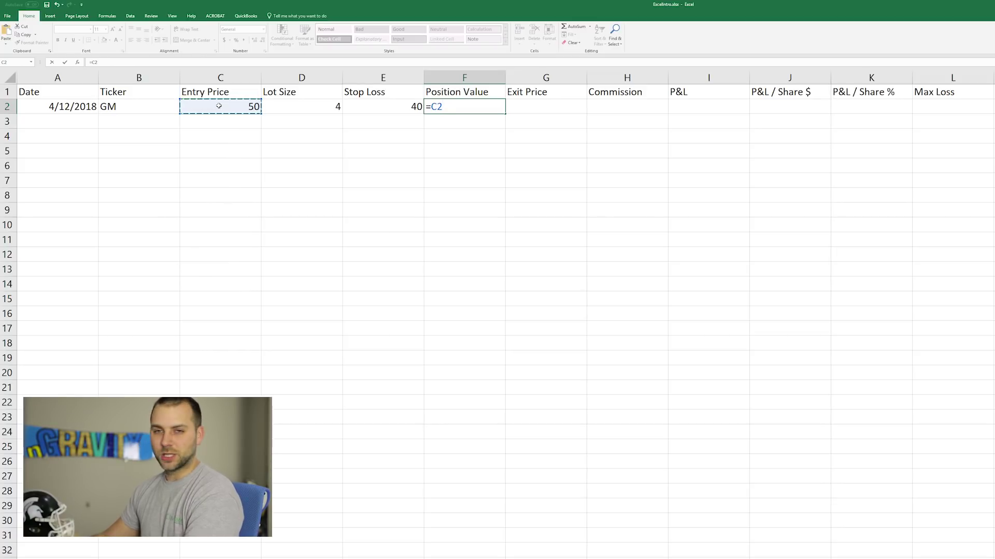
text(*)
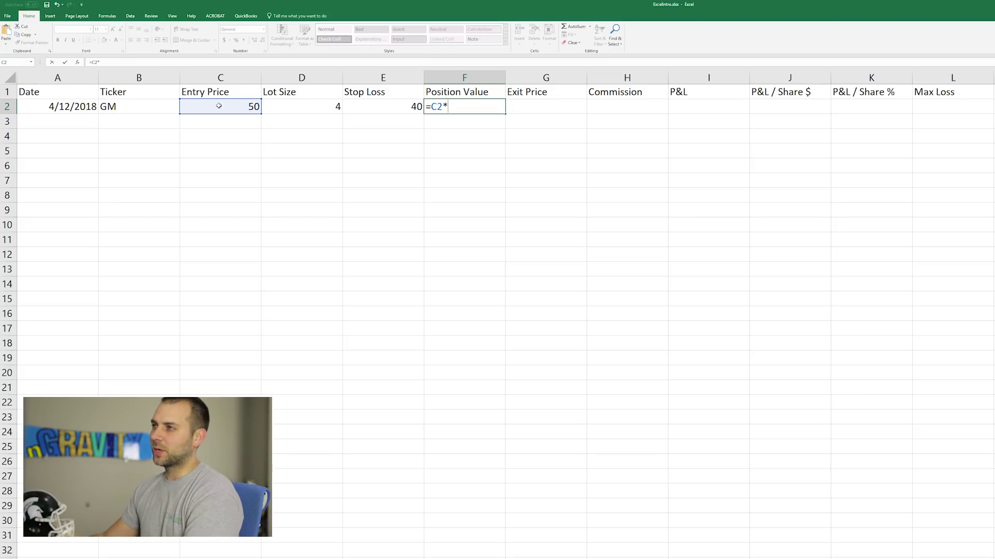
click(315, 105)
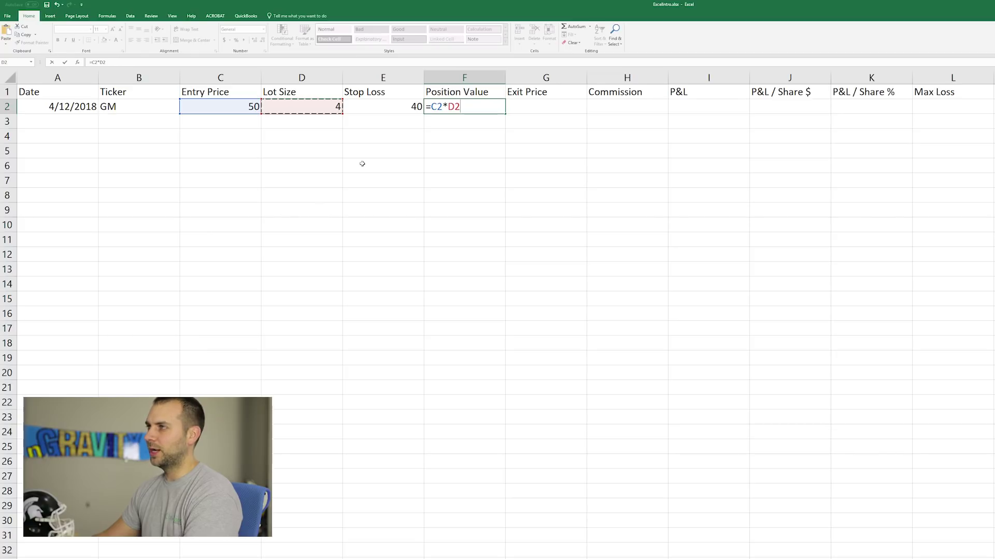
key(Return)
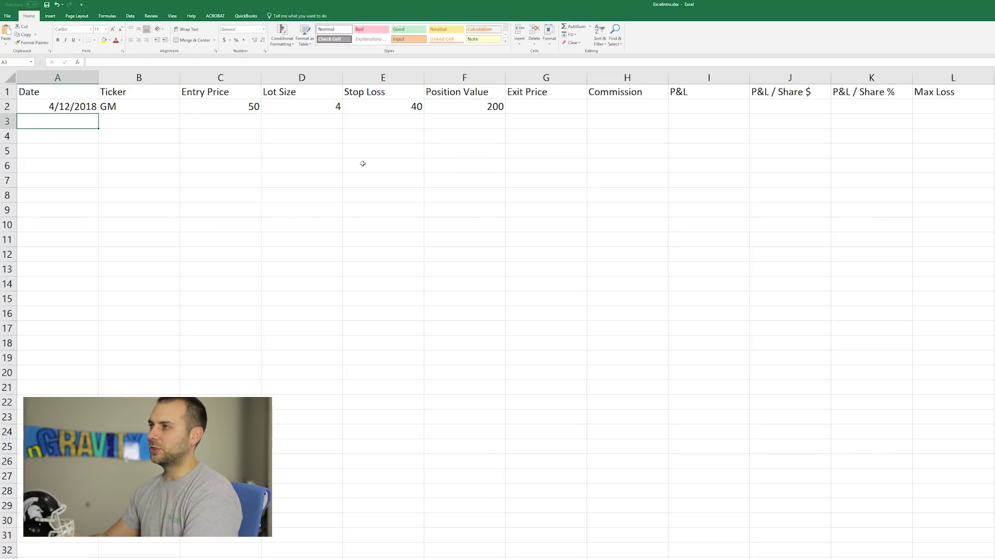
click(491, 103)
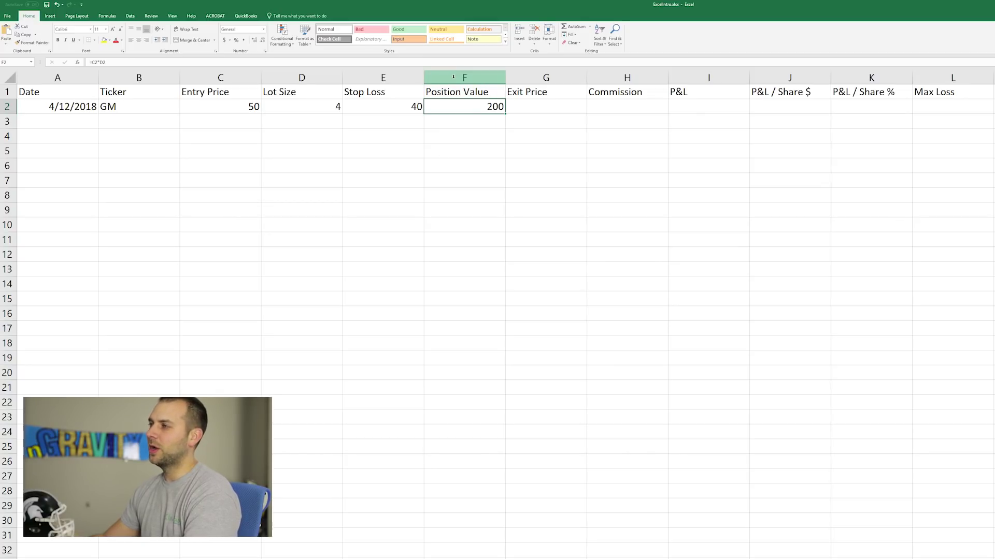
Apply the Accounting ($) number format to the Position Value column F
click(453, 77)
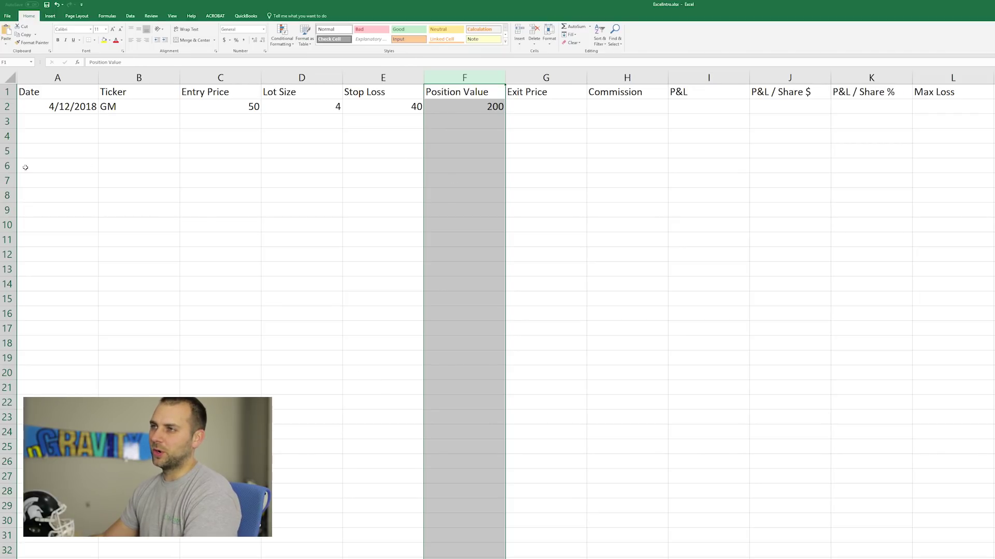
click(8, 166)
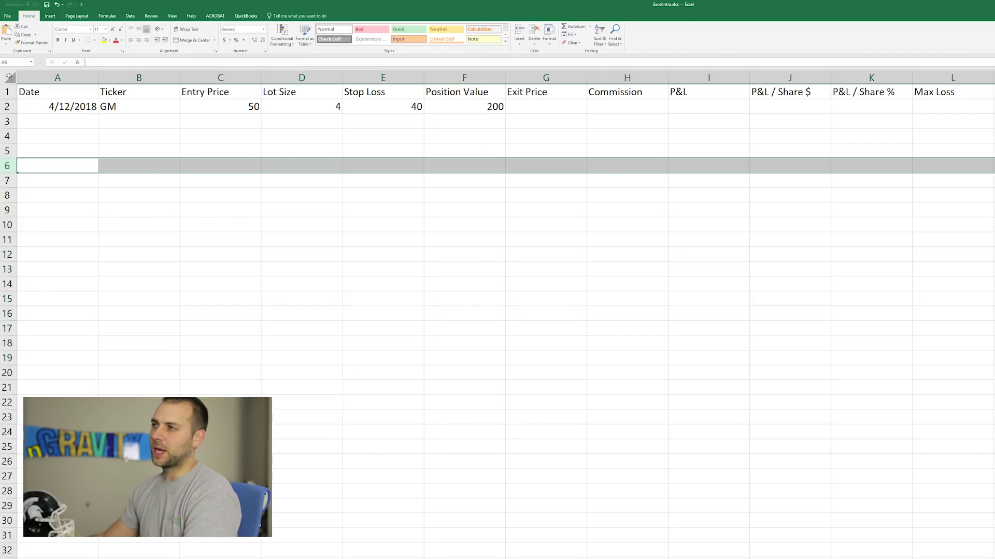
click(9, 77)
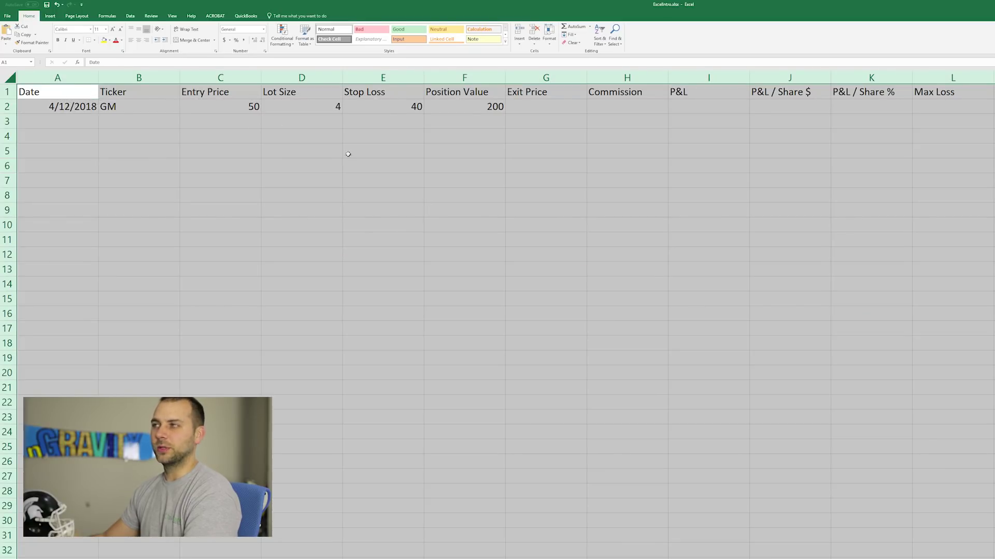
click(484, 81)
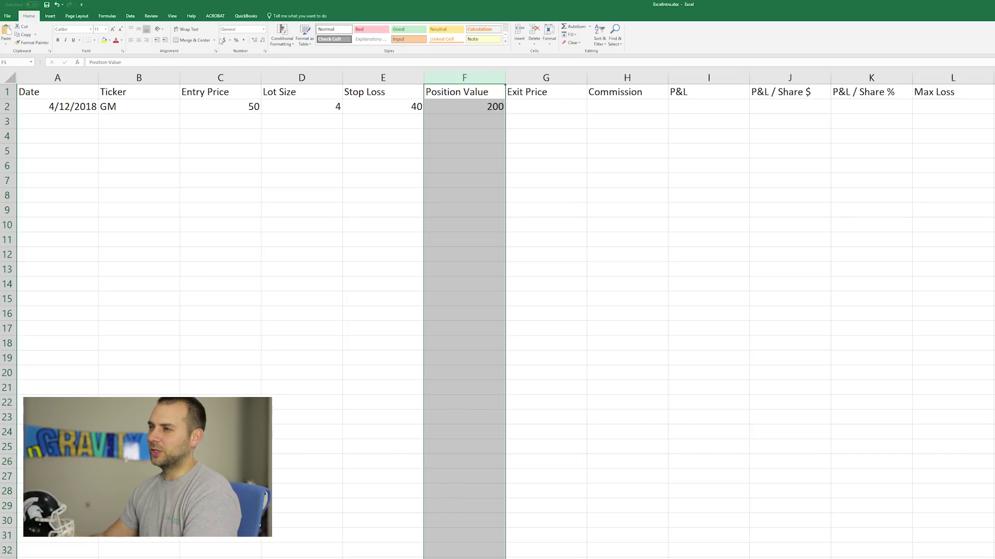
click(263, 30)
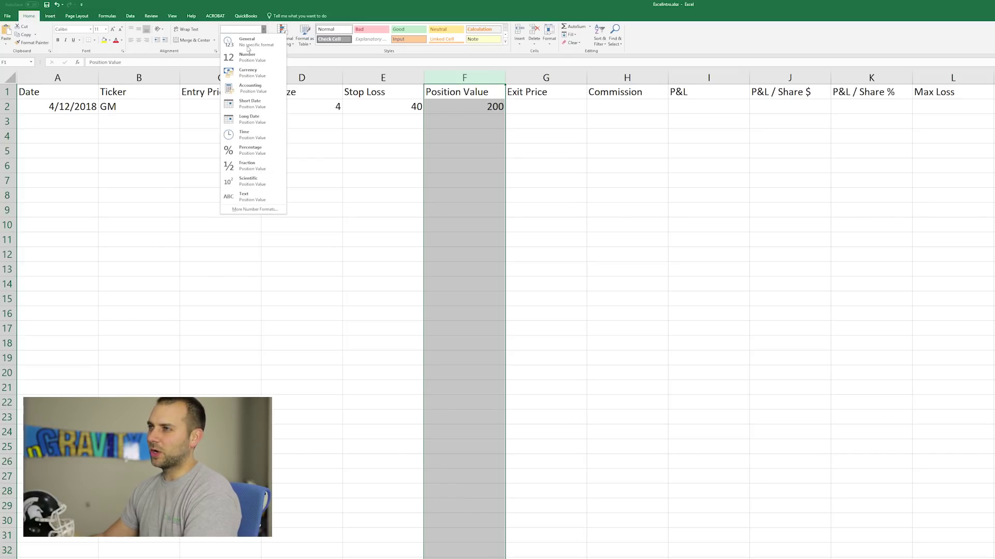
click(264, 30)
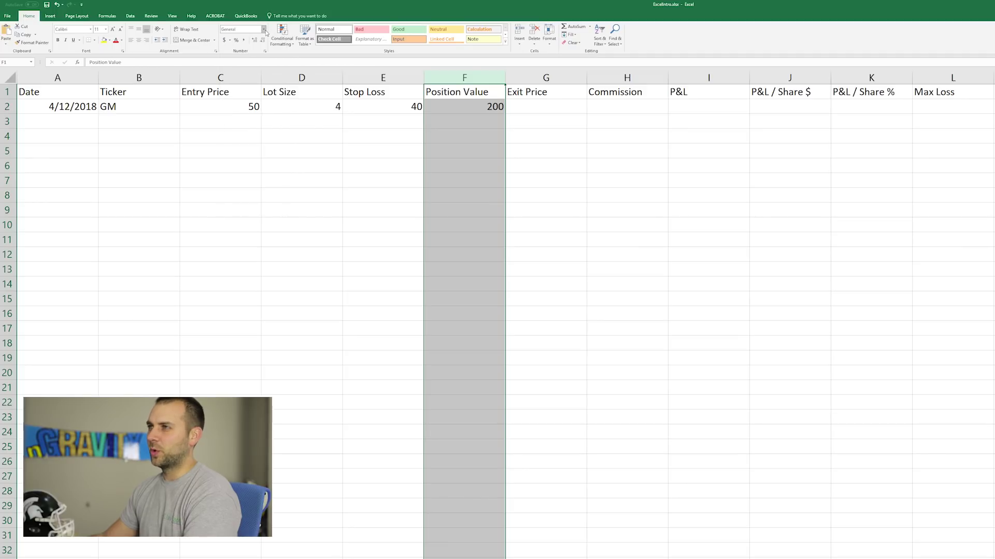
click(226, 41)
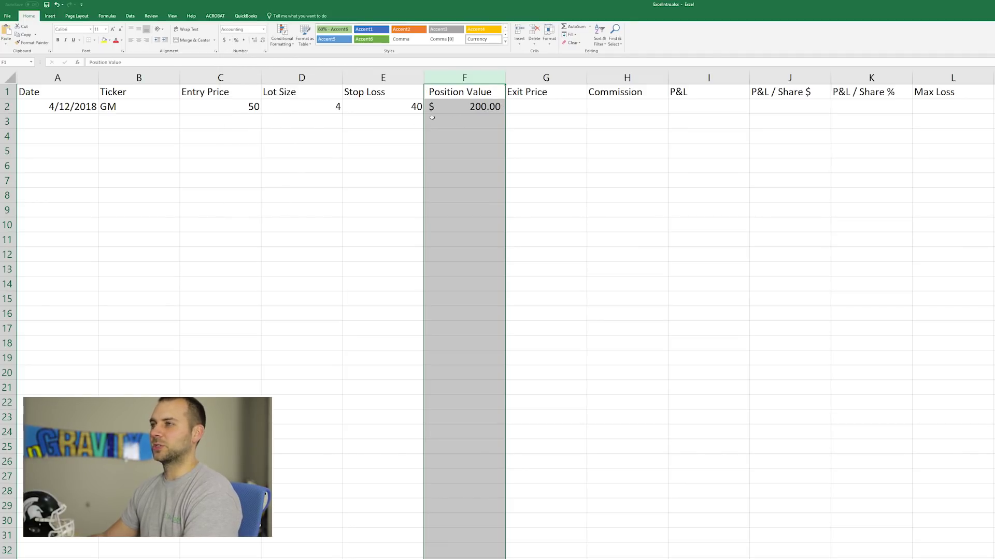
Apply the Accounting ($) format to the Entry Price and Stop Loss columns as well
click(227, 78)
click(224, 40)
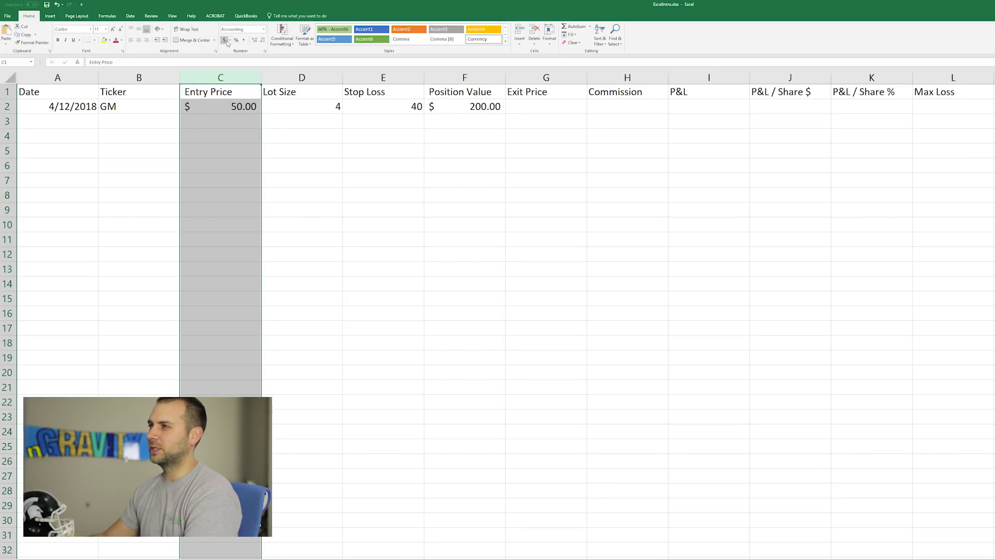
click(350, 82)
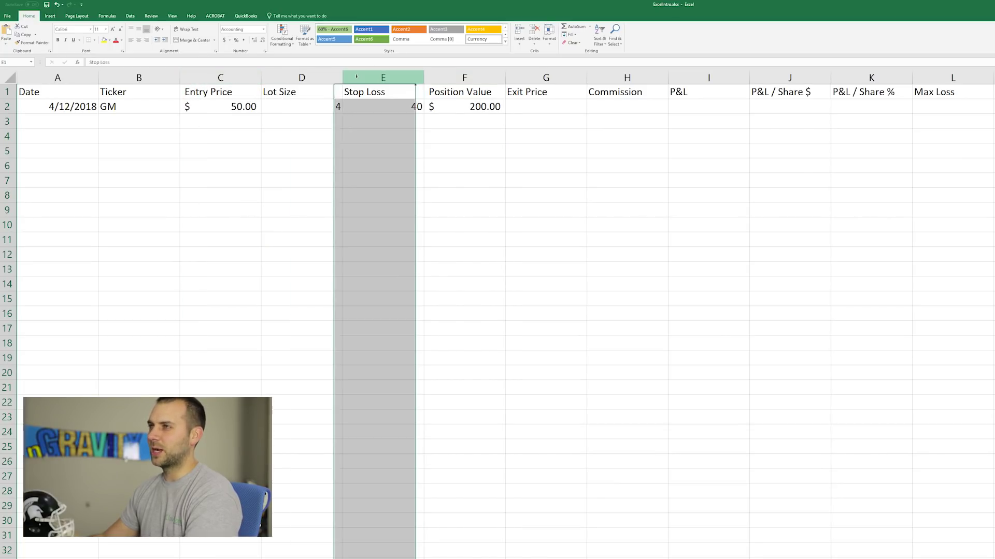
click(224, 40)
click(226, 77)
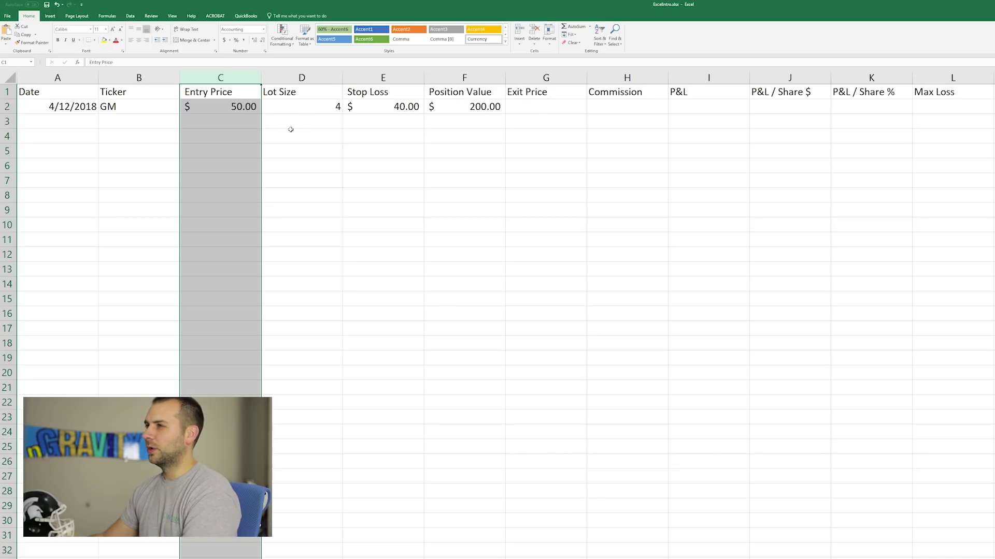
click(305, 108)
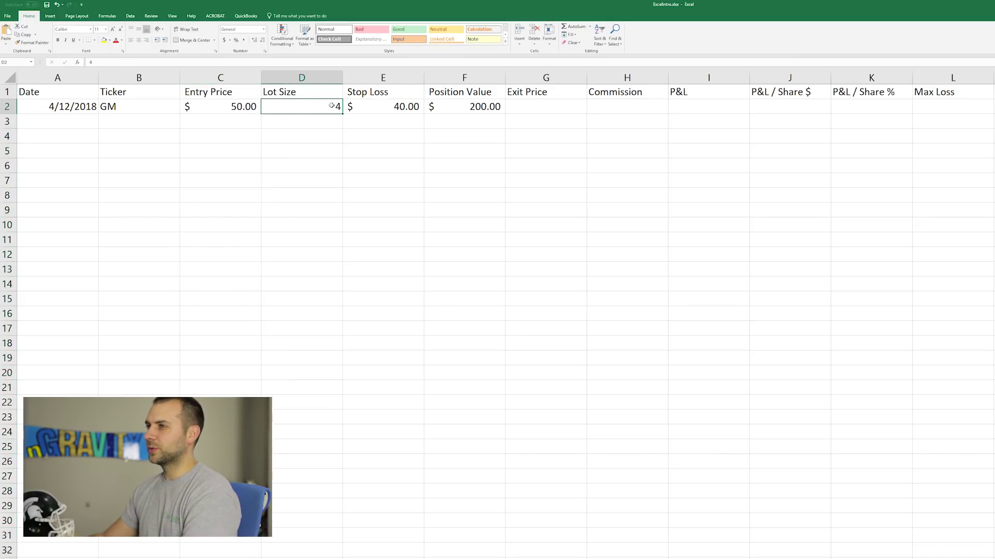
click(931, 104)
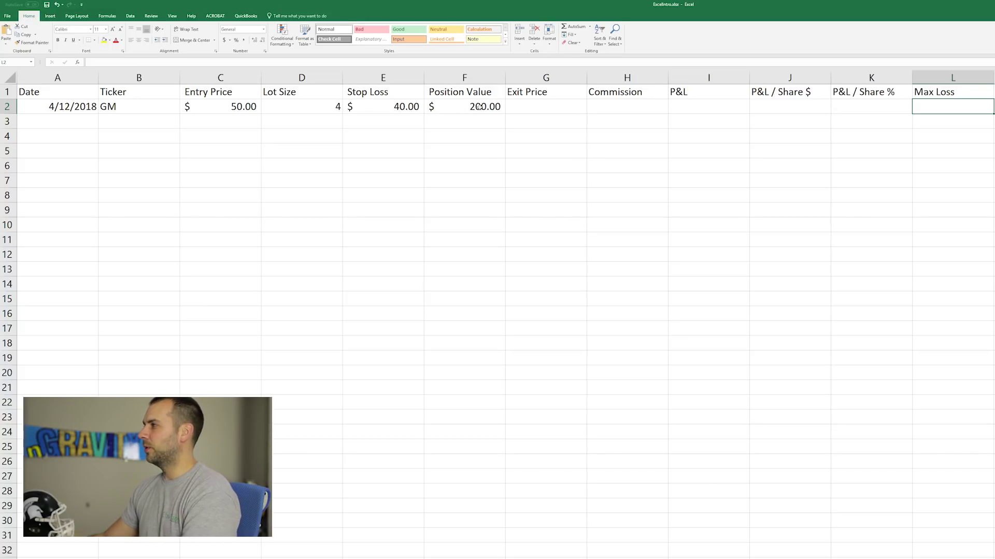
Enter =D2*E2 in the Max Loss cell L2
double_click(455, 94)
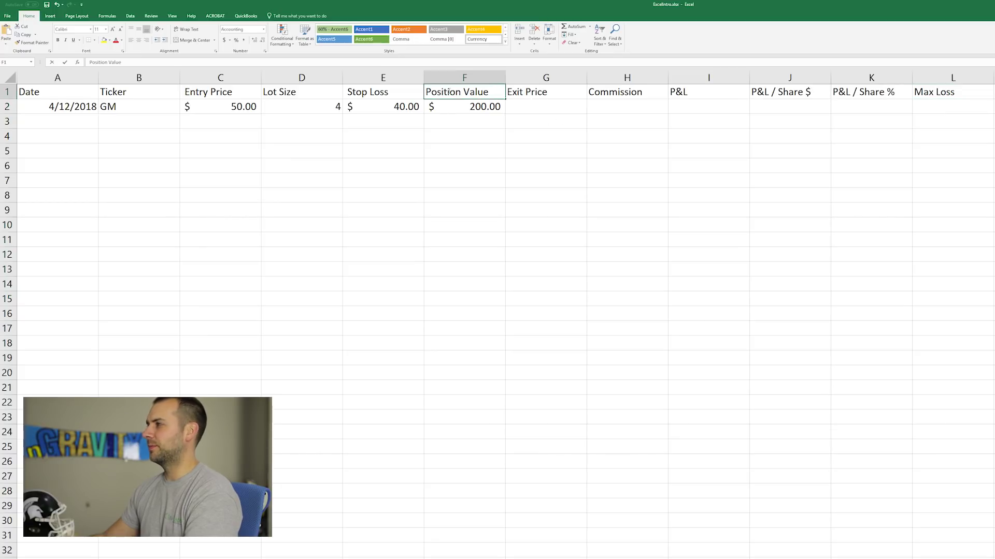
click(950, 107)
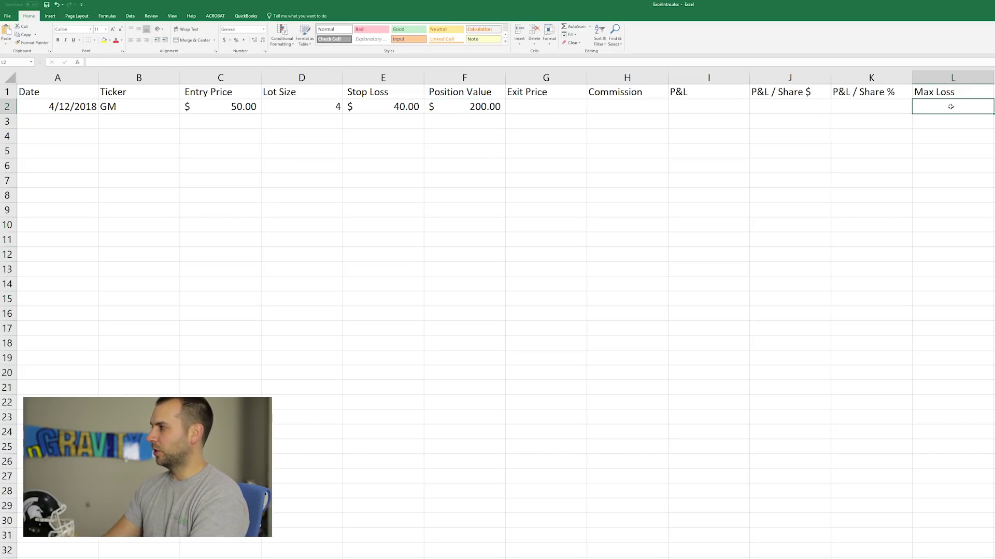
text(=)
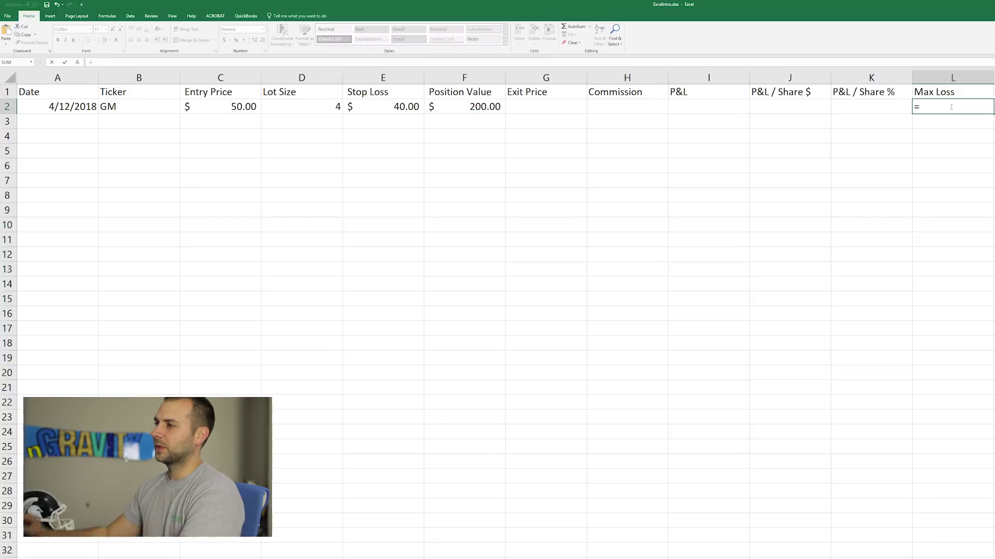
click(307, 103)
text(*)
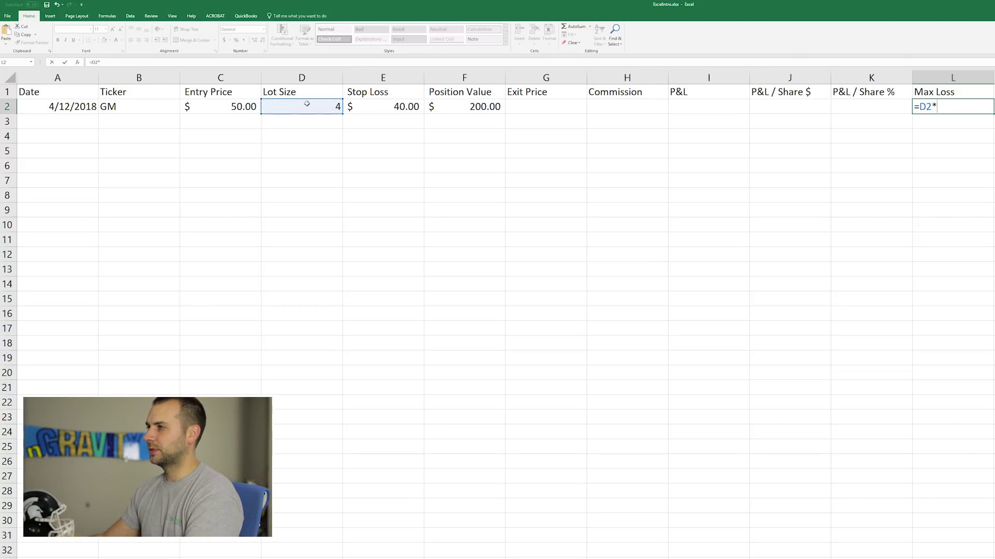
click(384, 107)
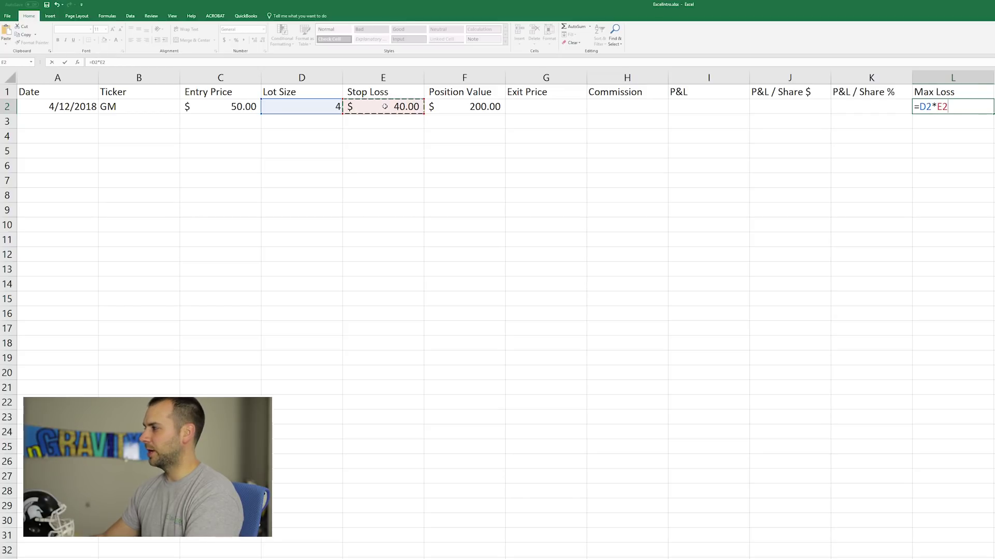
key(Return)
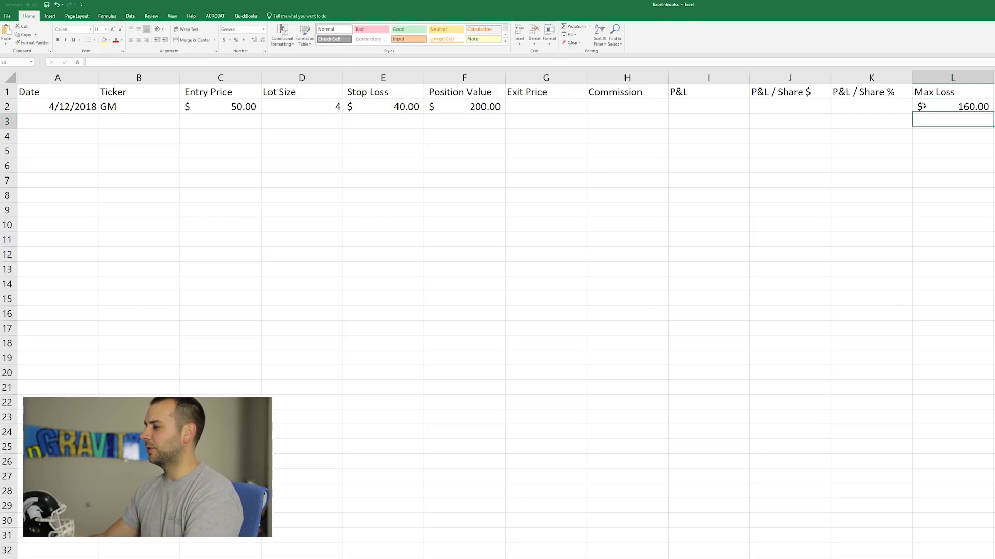
click(973, 106)
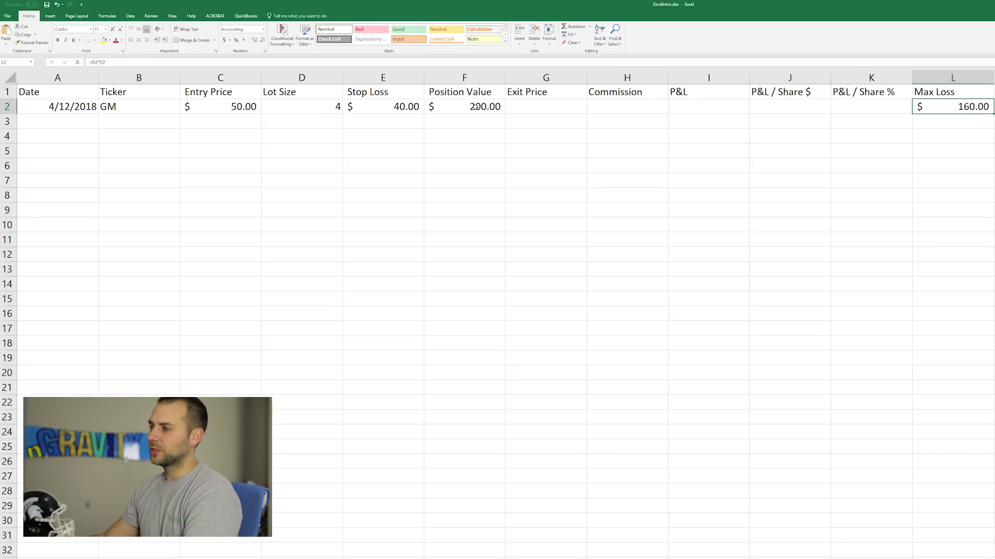
Revise L2's formula to =F2-(D2*E2) so Max Loss shows $40.00
double_click(964, 104)
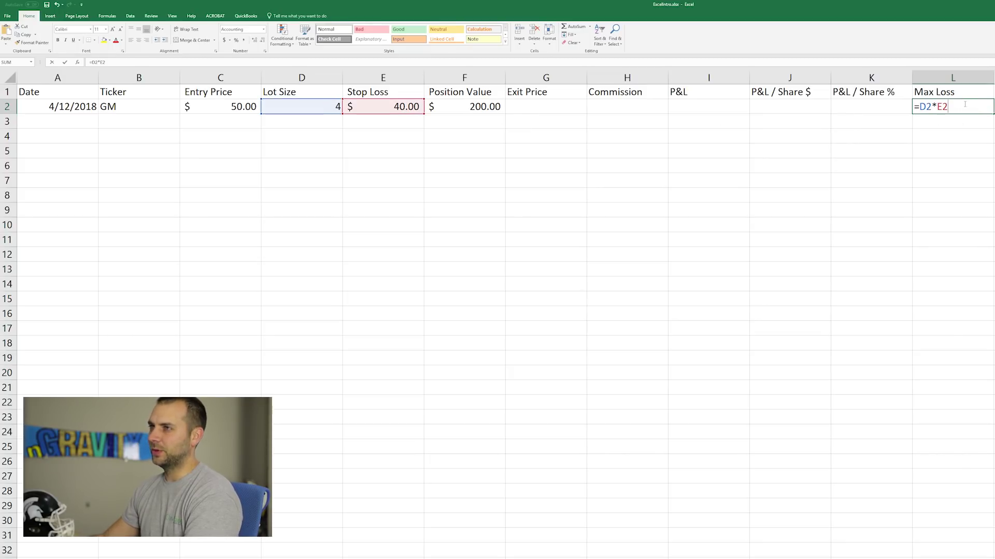
key(Return)
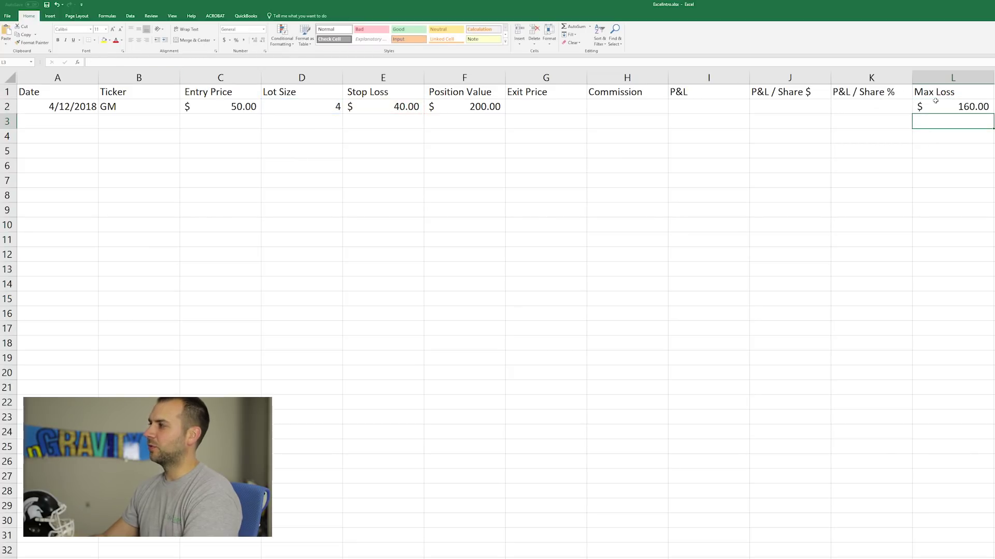
click(944, 105)
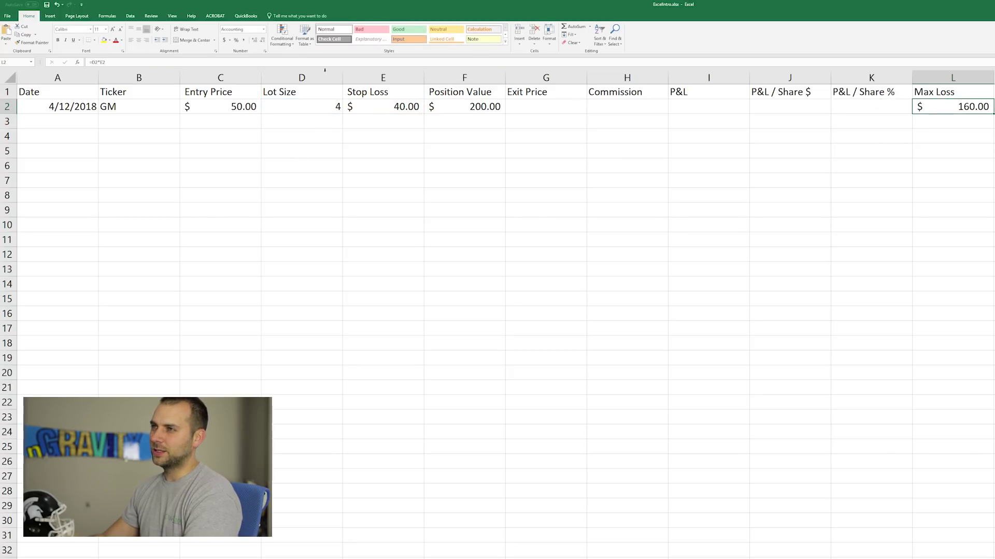
click(91, 62)
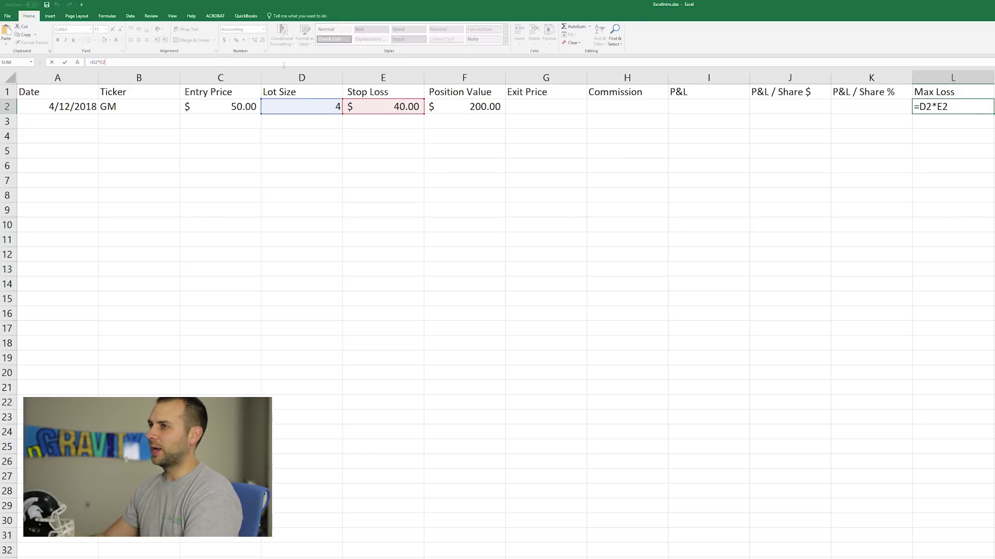
click(923, 108)
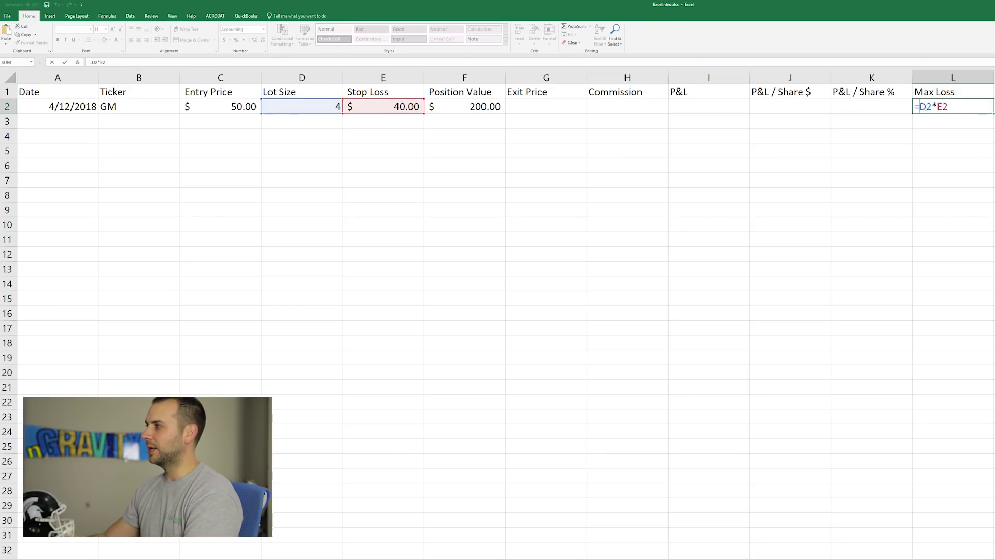
text(()
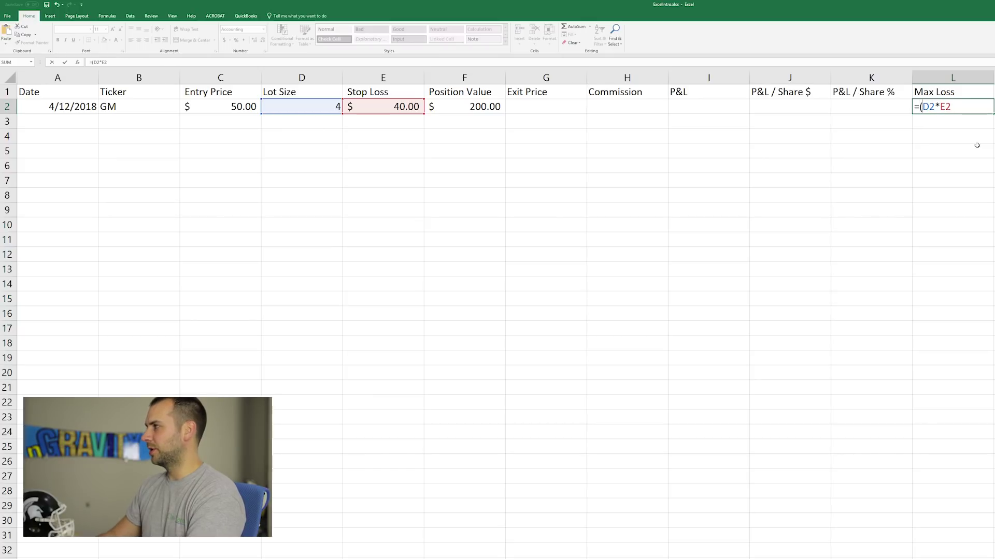
text())
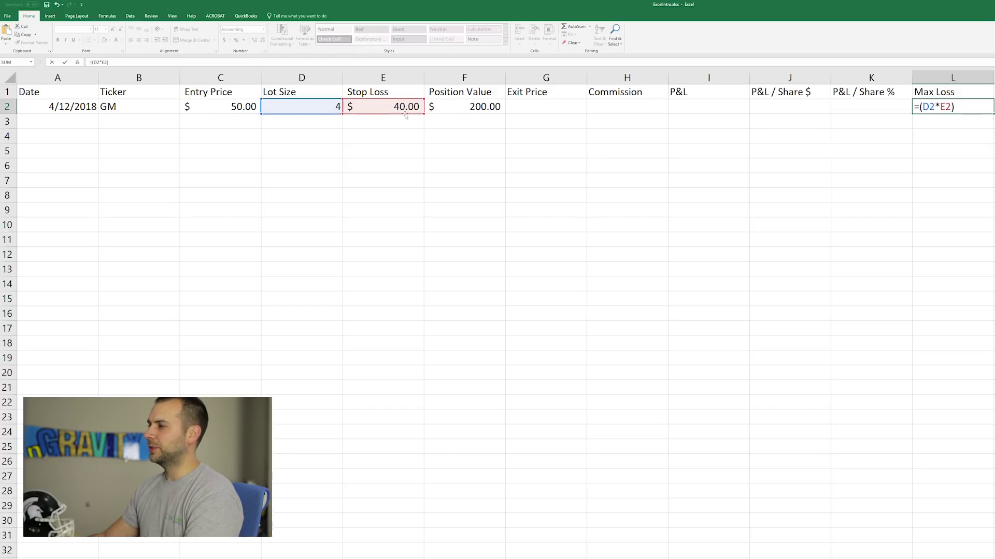
click(460, 105)
text(-)
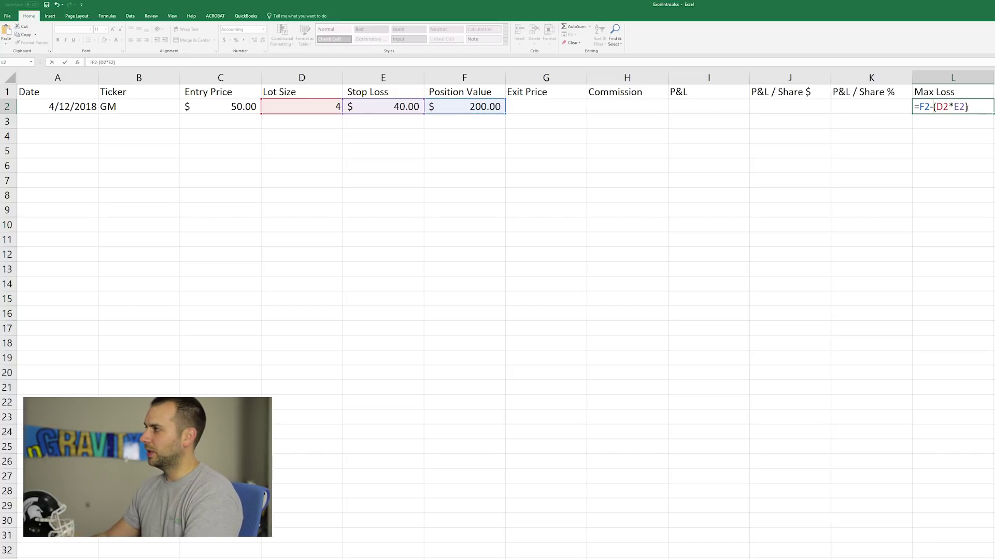
key(Return)
key(Up)
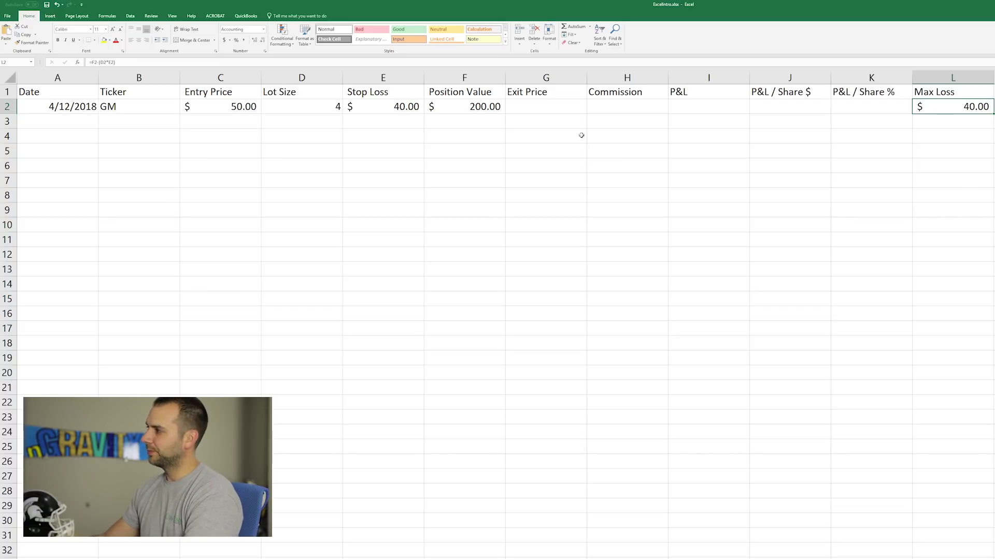
click(532, 110)
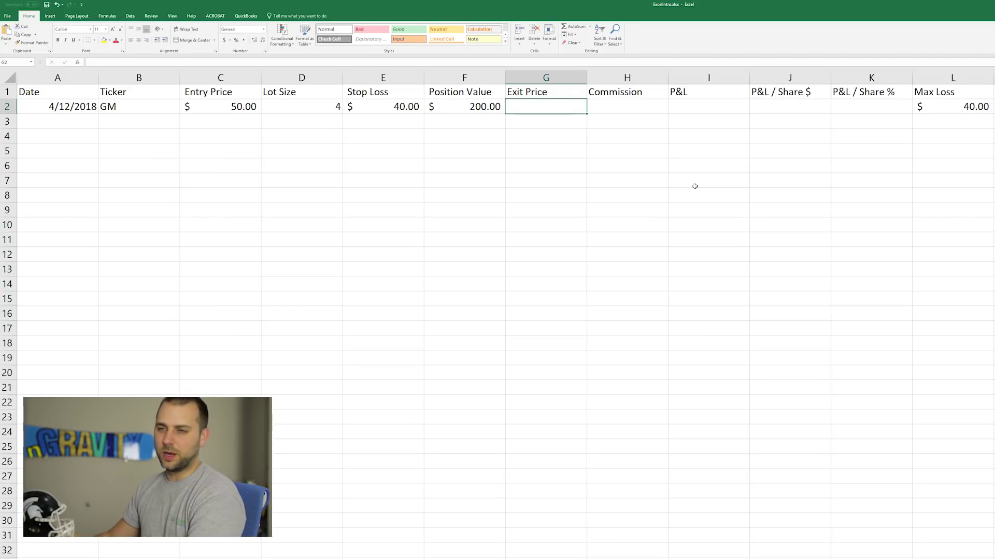
text(60)
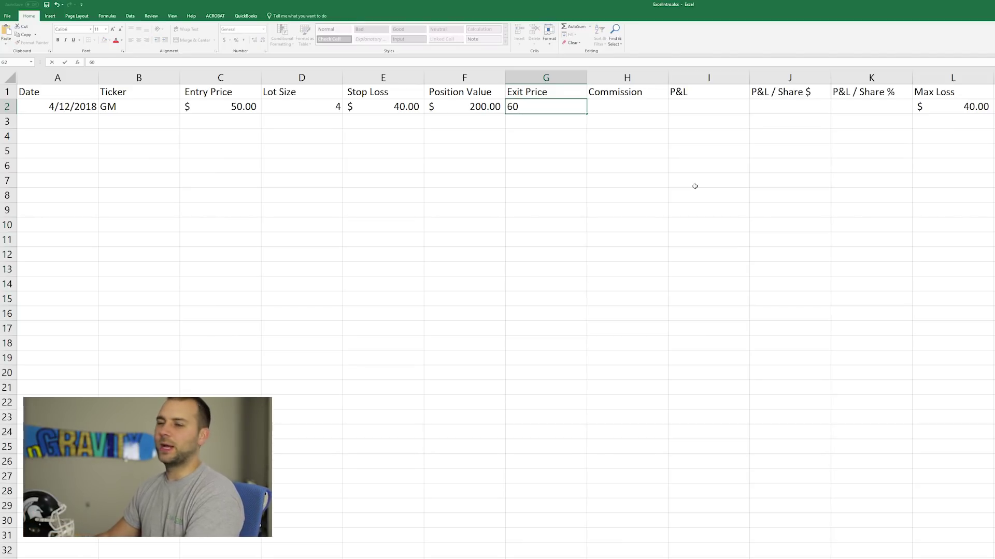
key(Return)
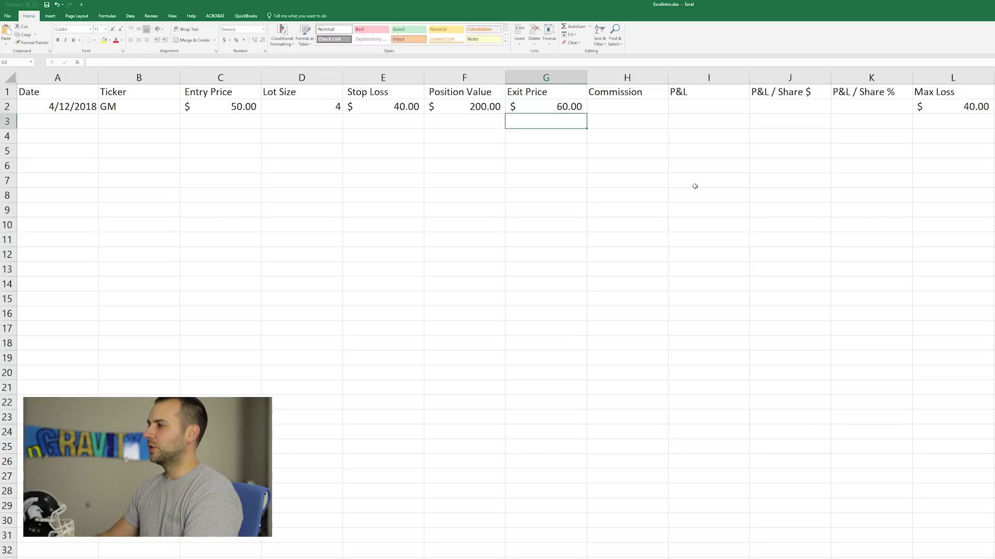
key(Up)
key(Right)
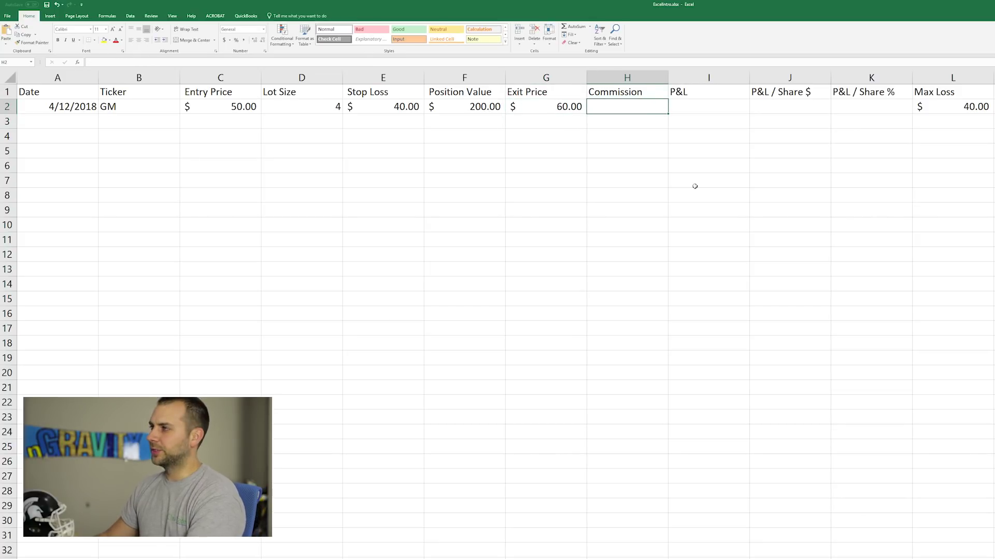
text(5)
key(Tab)
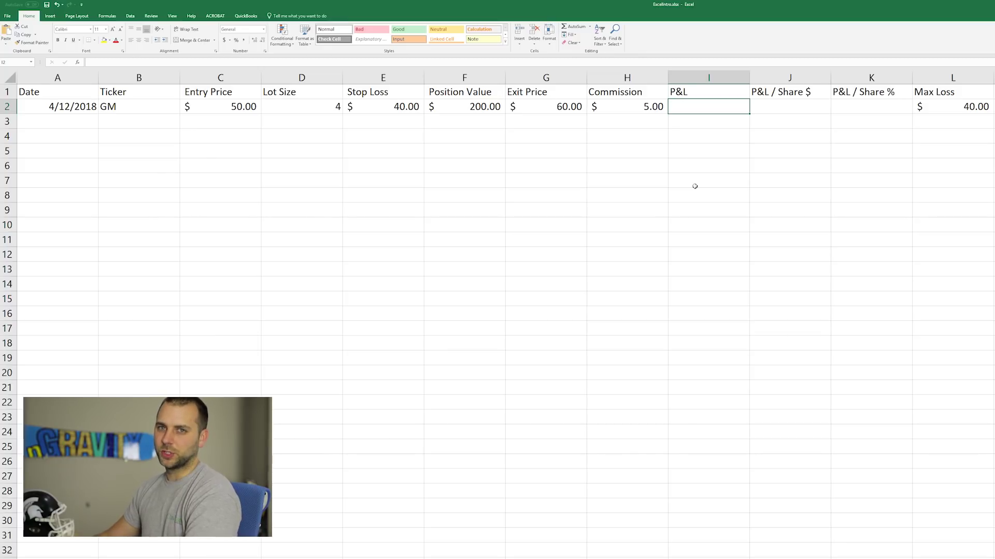
key(Right)
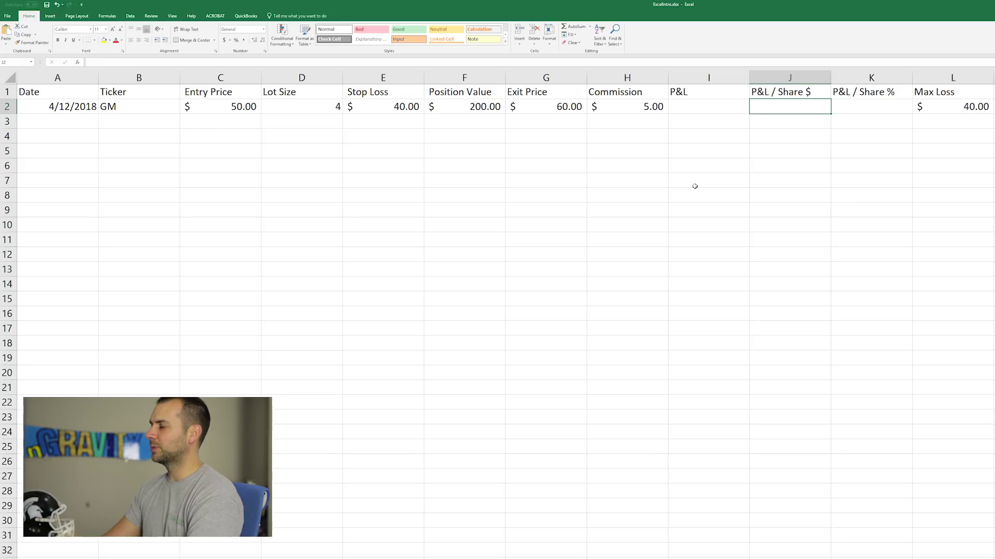
text(=)
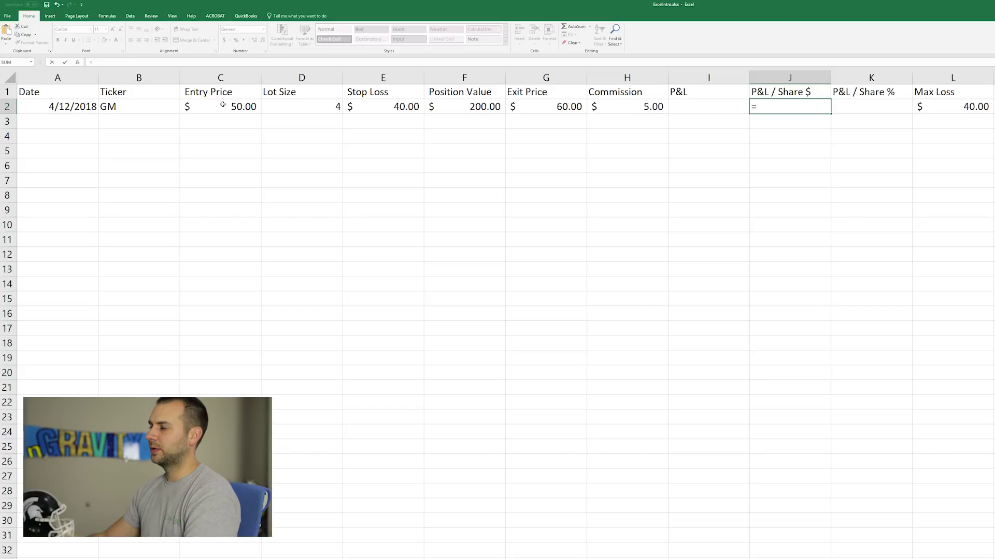
Start the per-share P&L in J2 as exit minus entry, =G2-C2
click(527, 108)
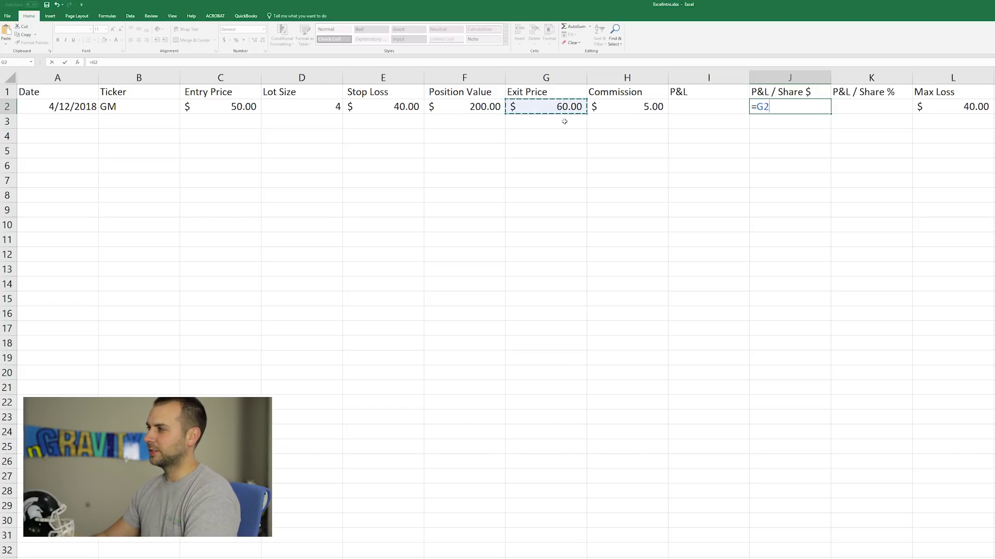
text(-)
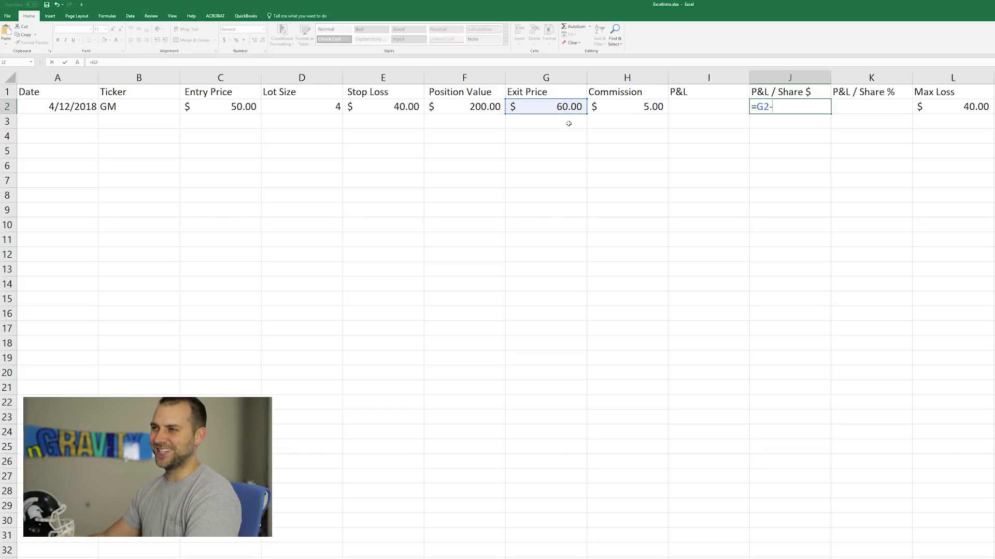
click(208, 107)
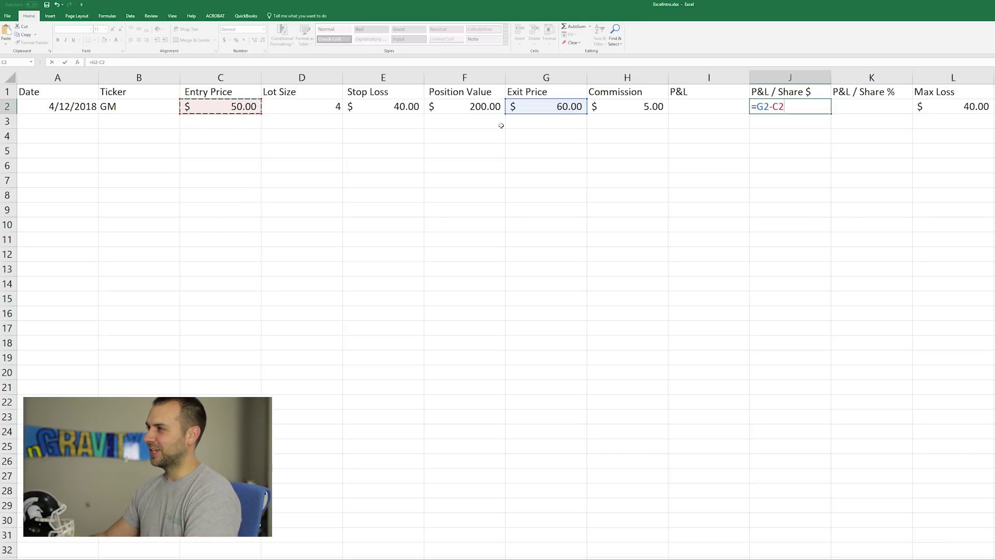
key(Return)
click(775, 108)
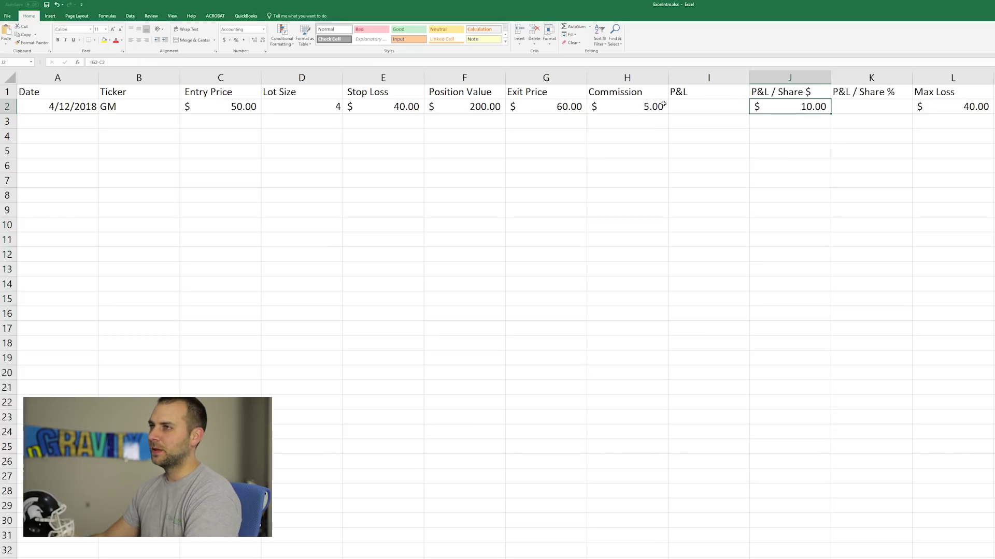
click(638, 107)
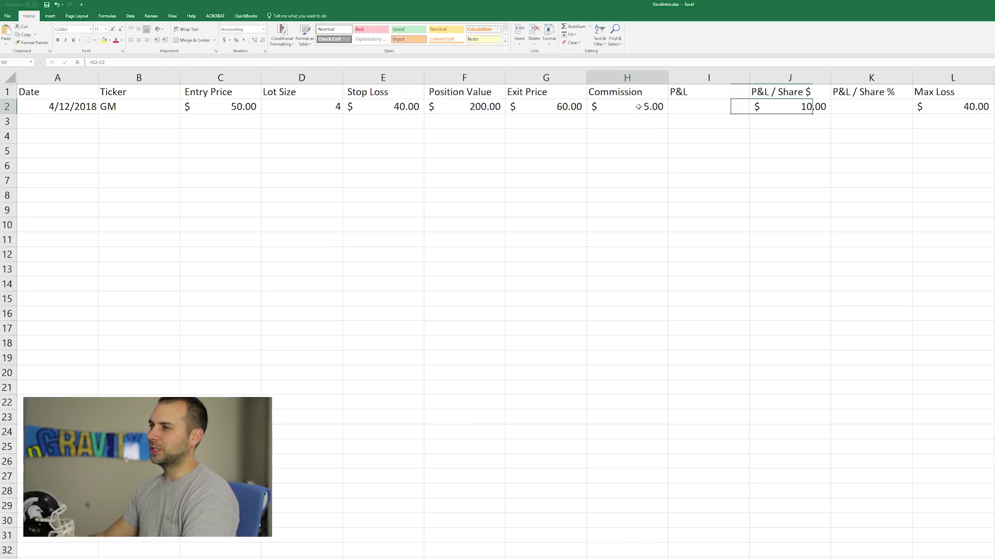
click(306, 109)
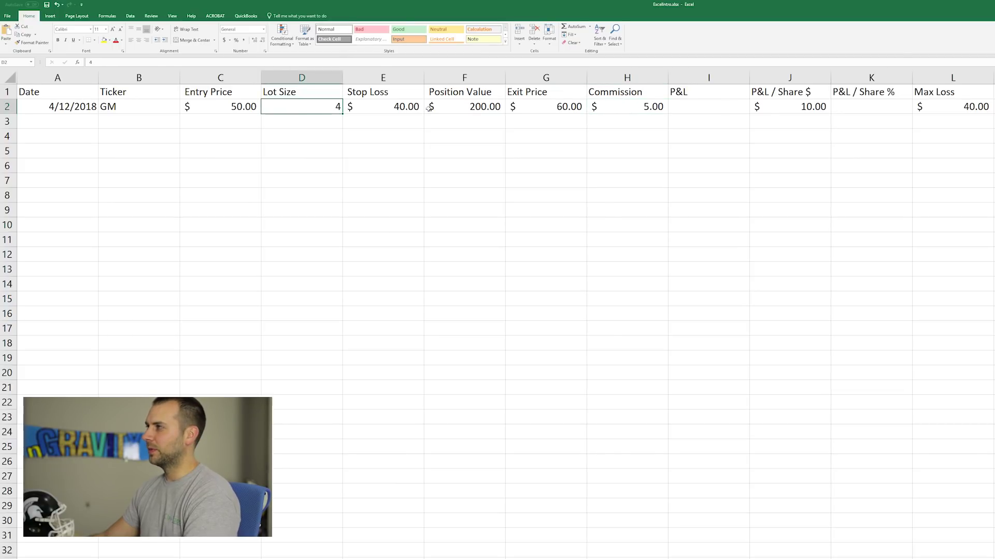
click(774, 106)
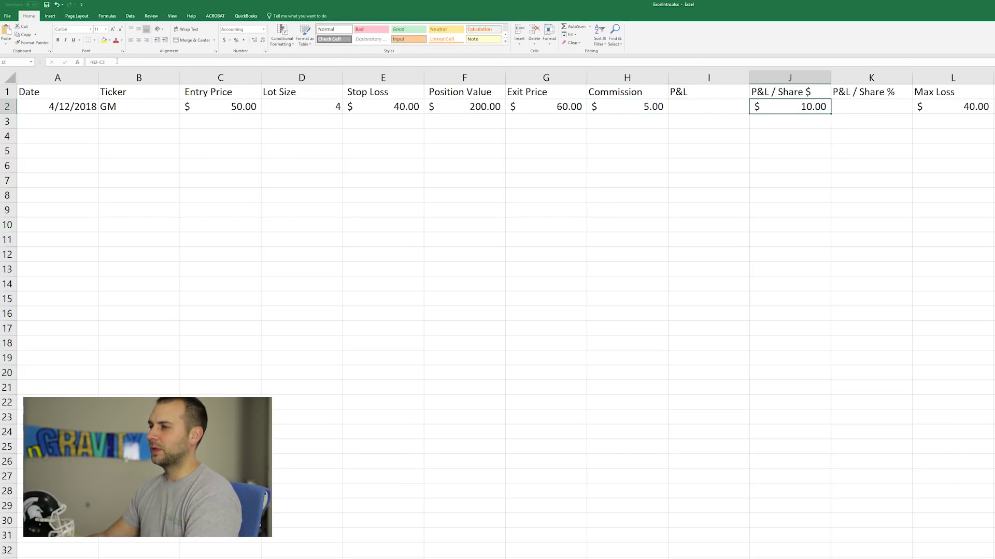
Extend J2's formula to =G2-C2-(H2/D2), giving $8.75
click(117, 61)
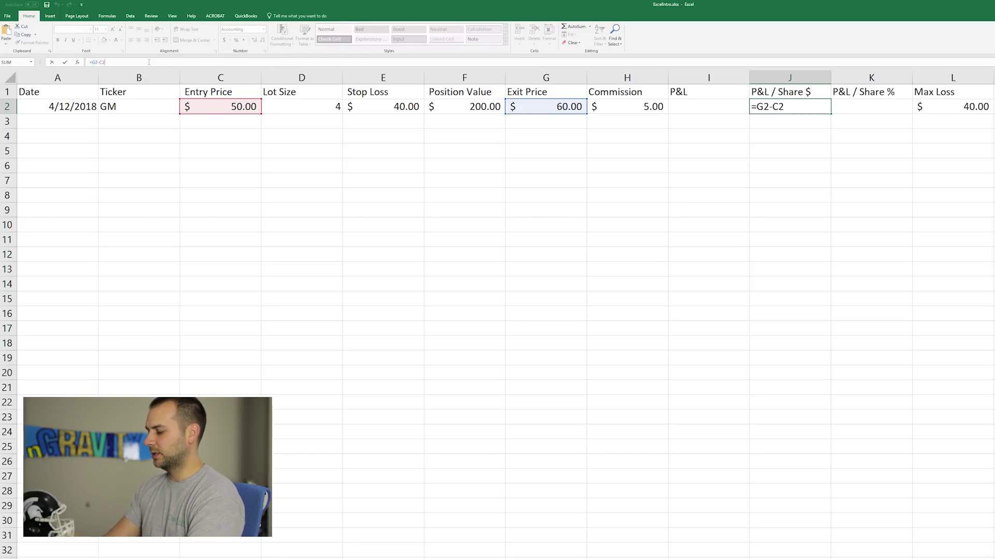
text(-()
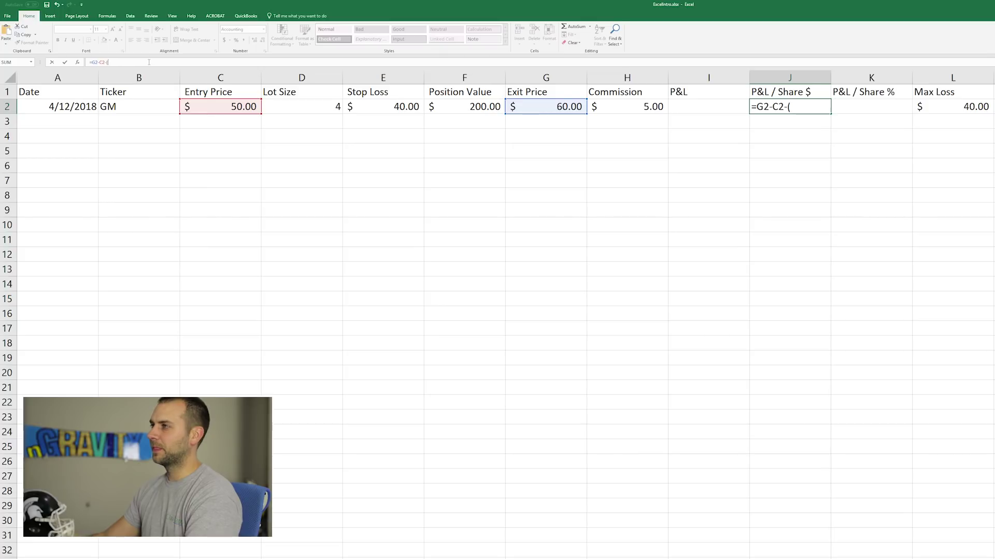
click(628, 108)
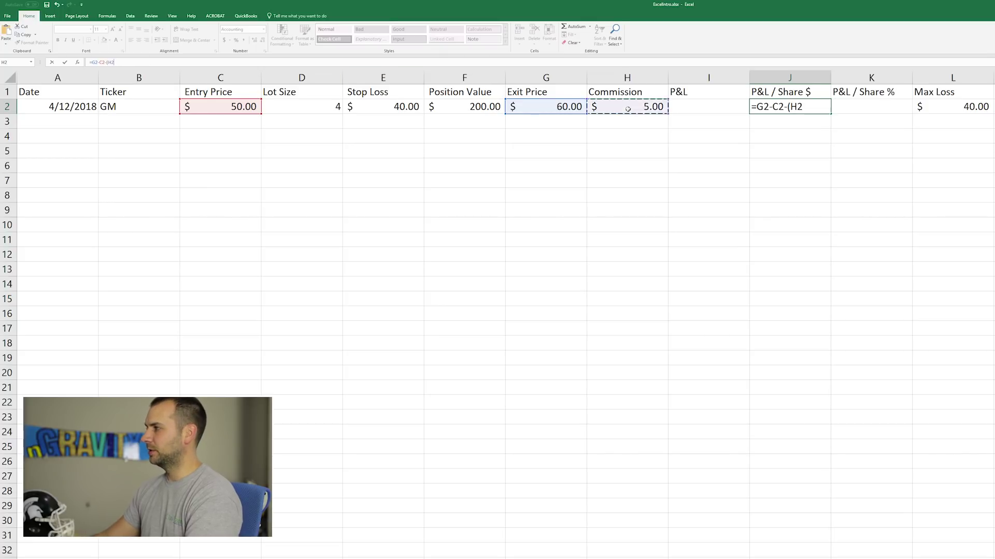
text(/)
click(335, 106)
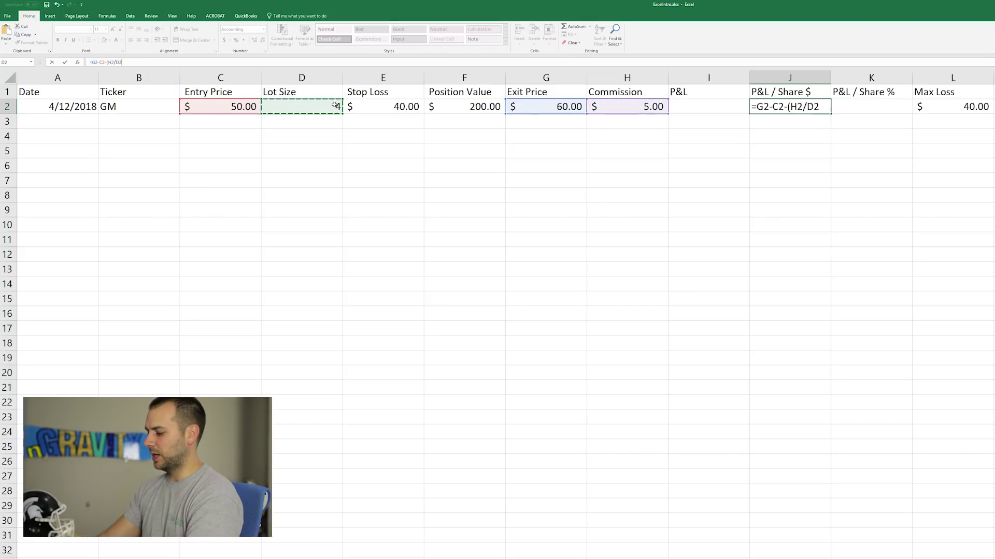
text())
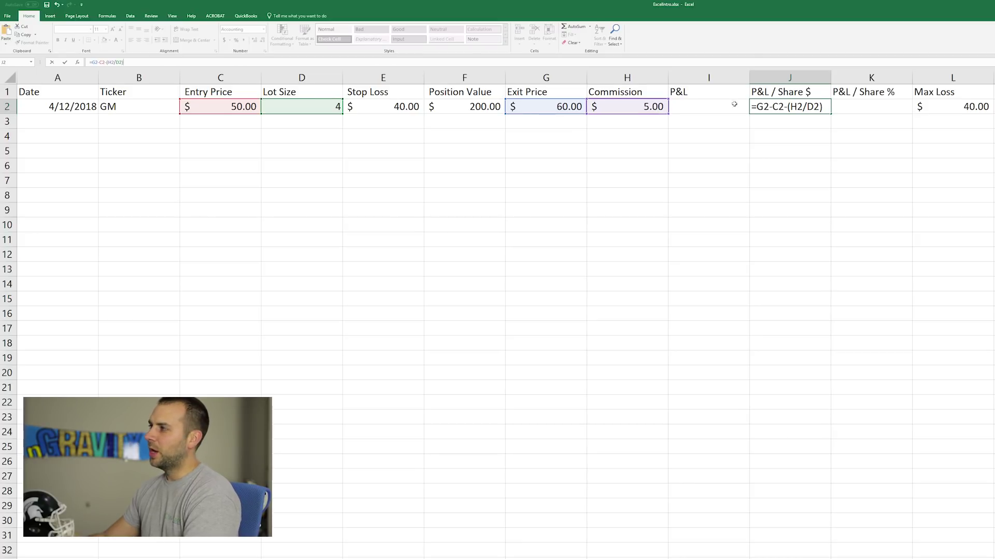
click(169, 63)
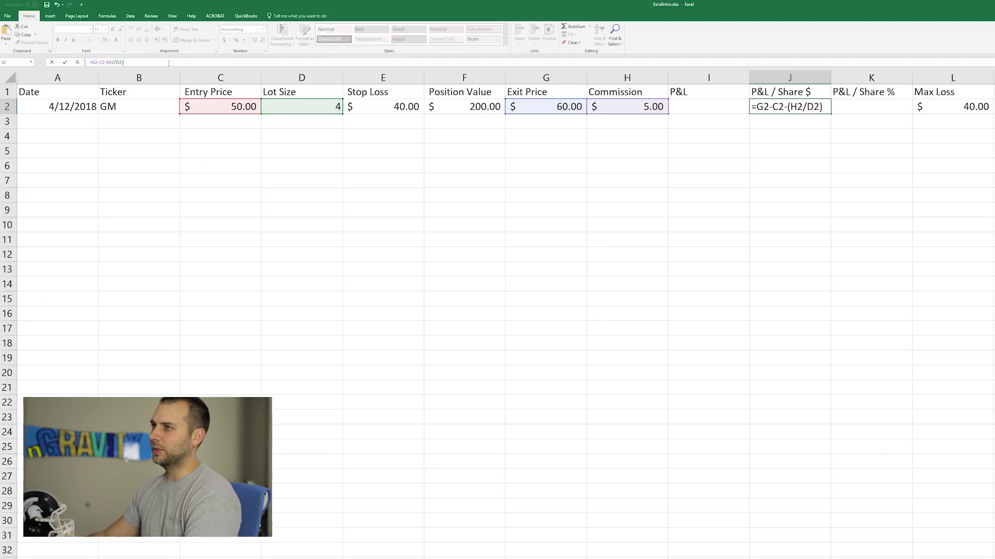
key(Return)
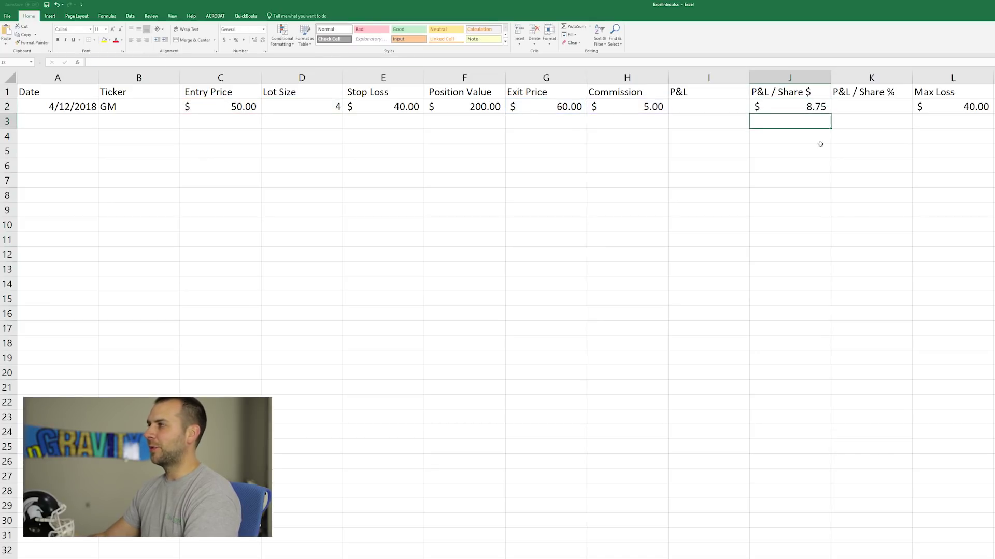
key(Up)
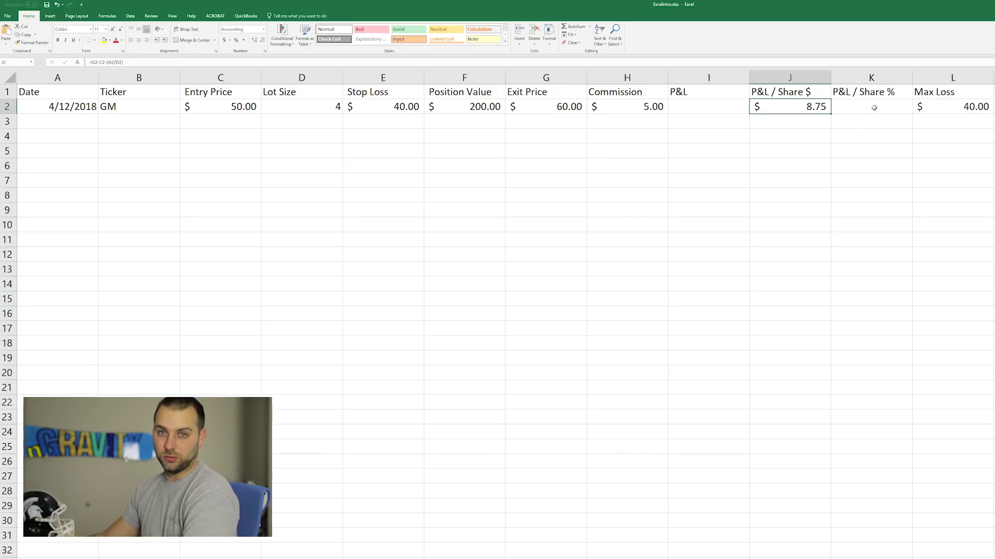
click(707, 106)
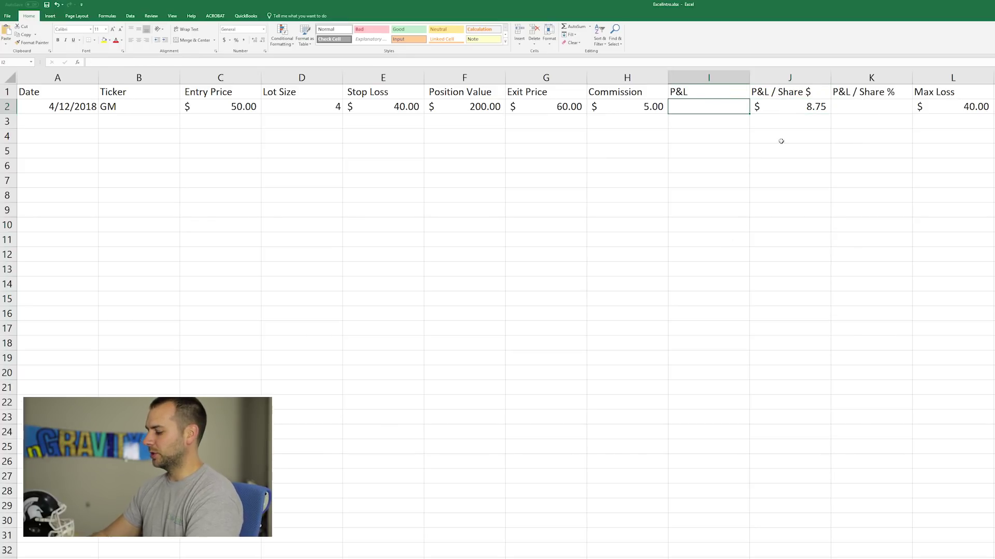
Enter =J2*D2 in I2 so the GM trade's P&L shows $35.00
text(=)
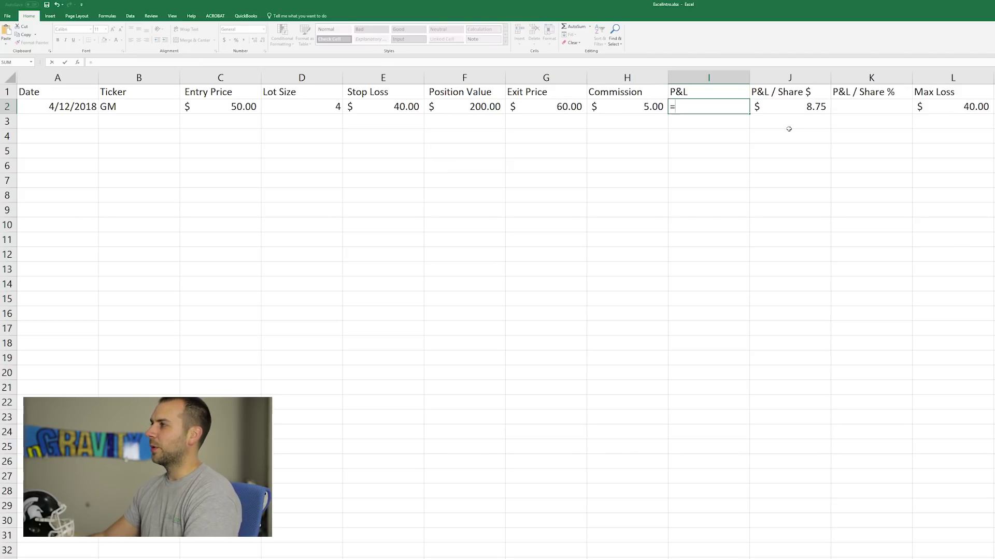
click(786, 110)
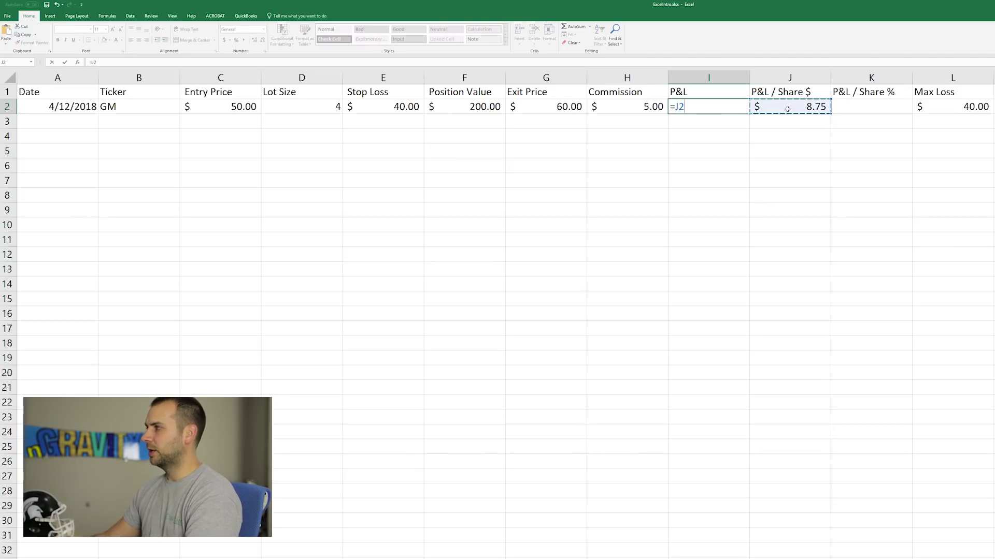
text(*)
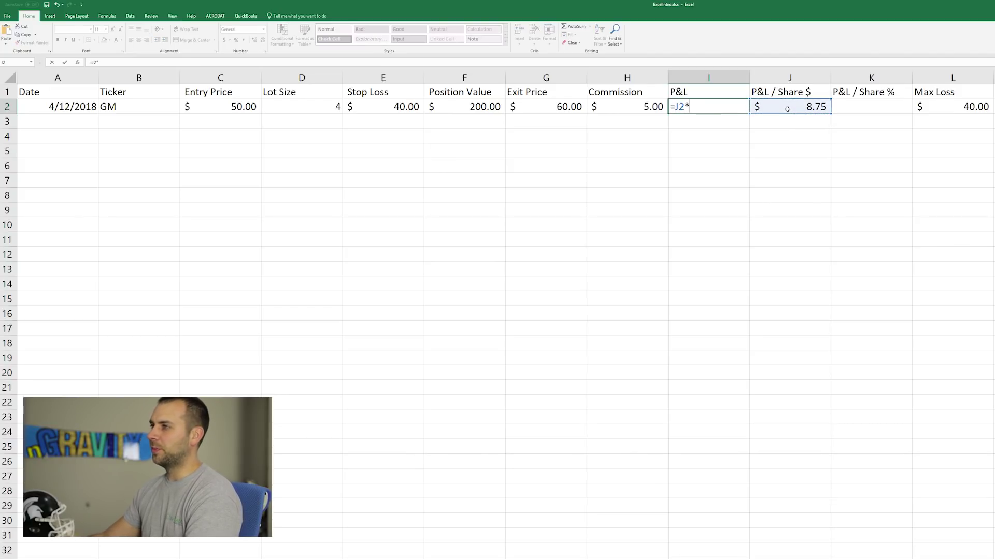
click(287, 102)
key(ctrl+Return)
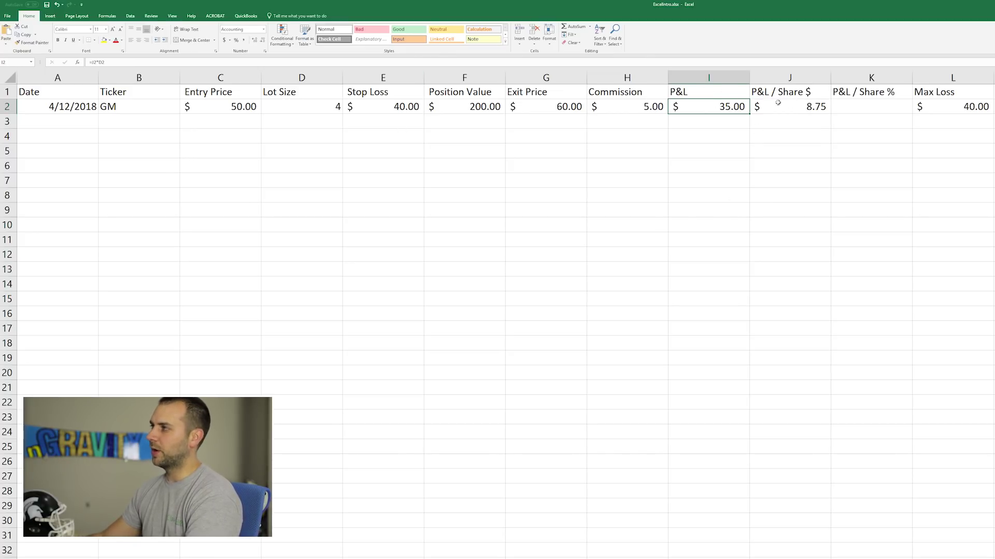
click(790, 106)
click(783, 161)
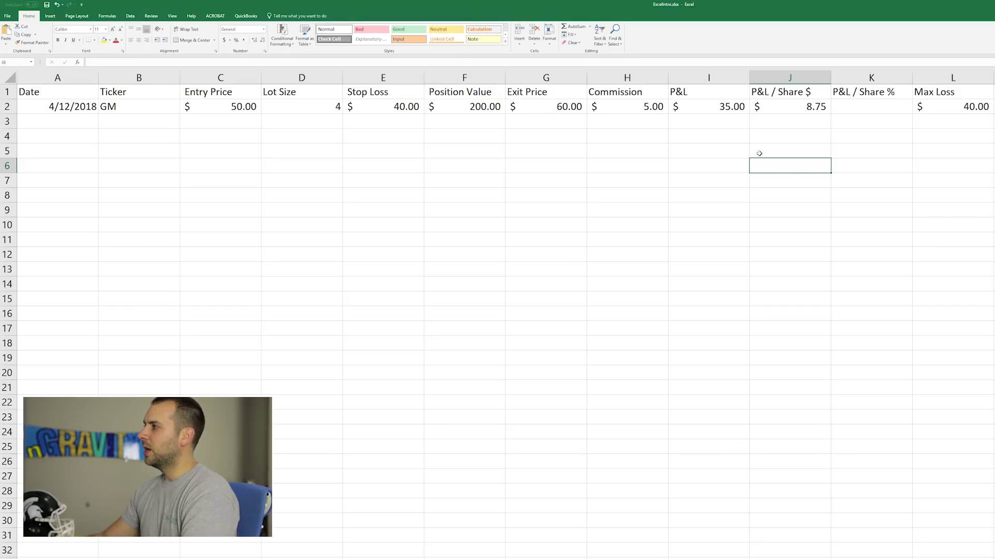
click(863, 106)
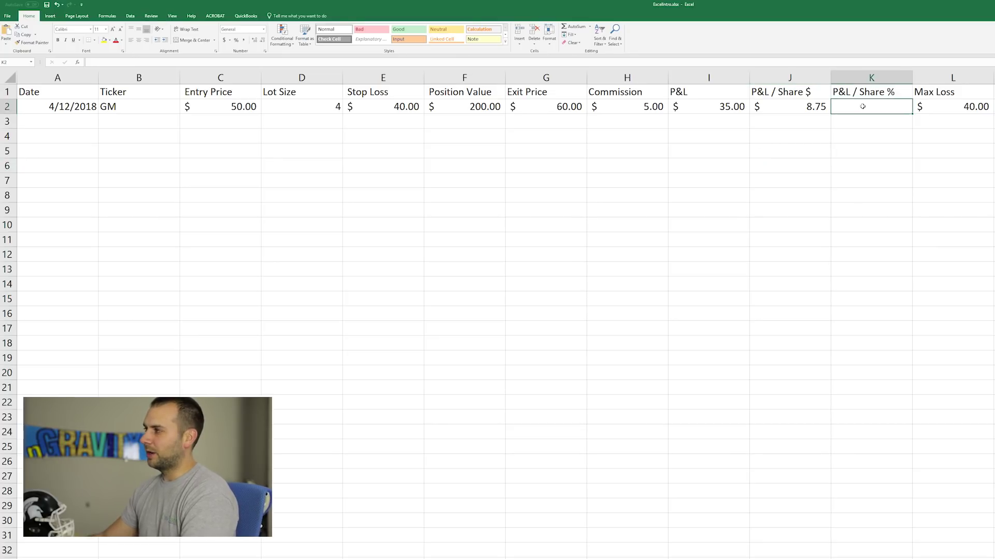
click(797, 109)
Enter =J2/C2 in the P&L / Share % cell K2
key(Right)
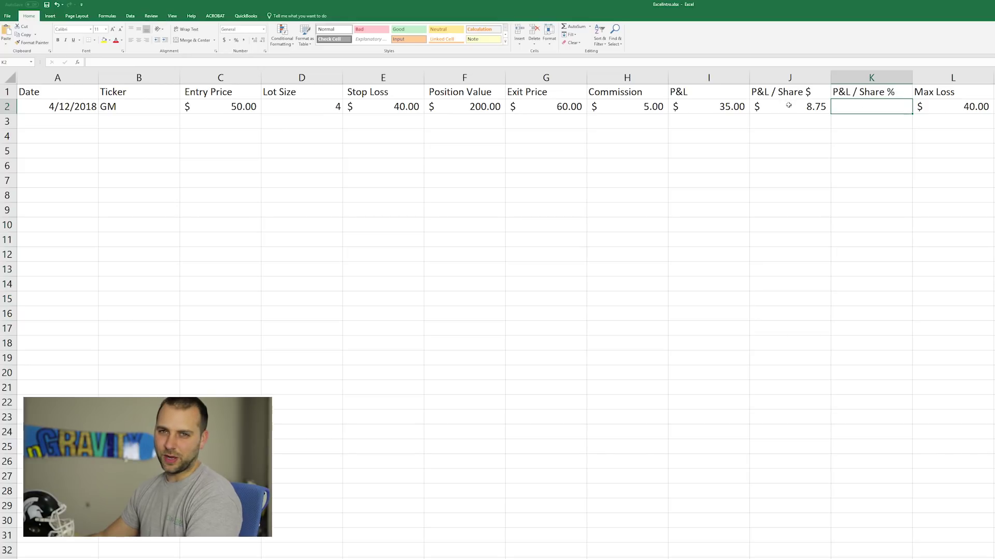
text(=)
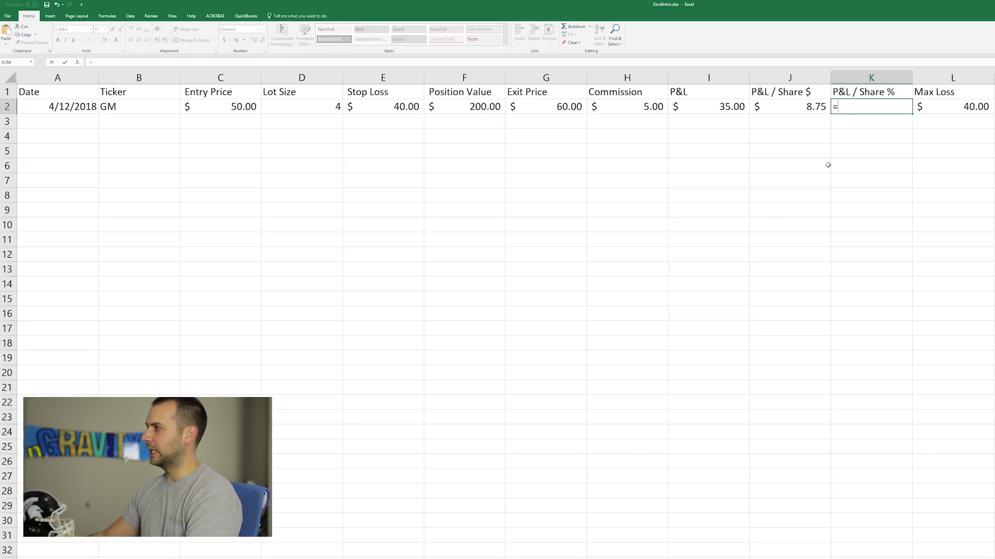
click(790, 106)
text(/)
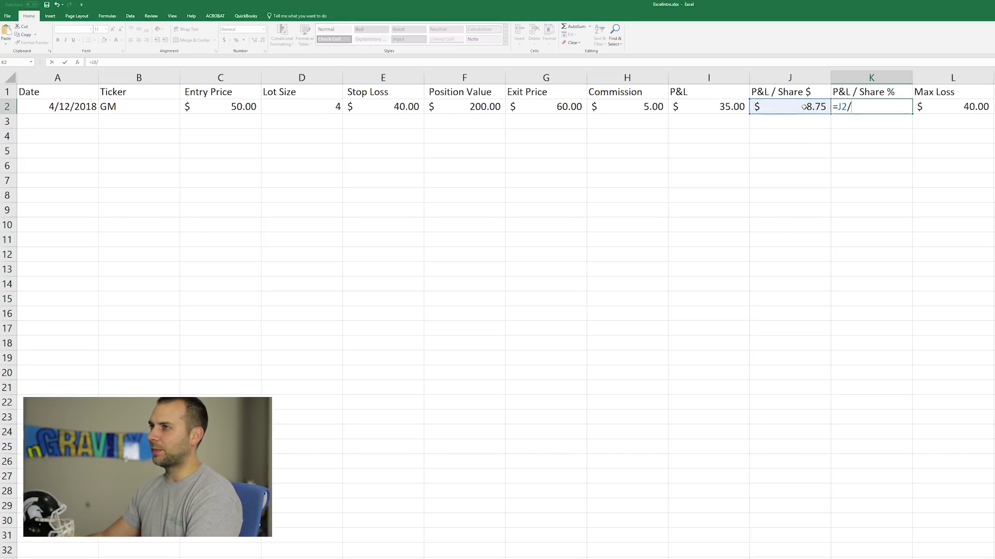
click(228, 107)
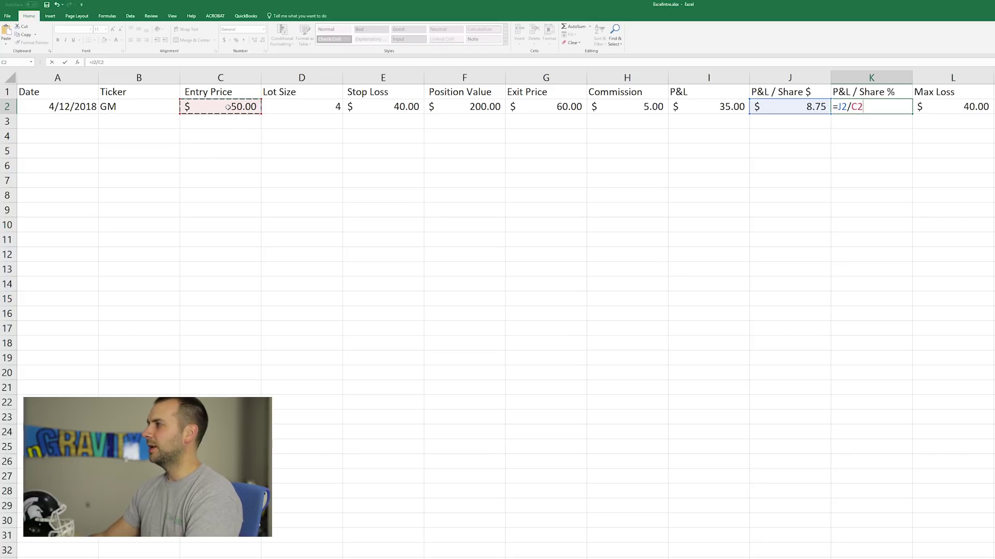
key(Return)
click(881, 107)
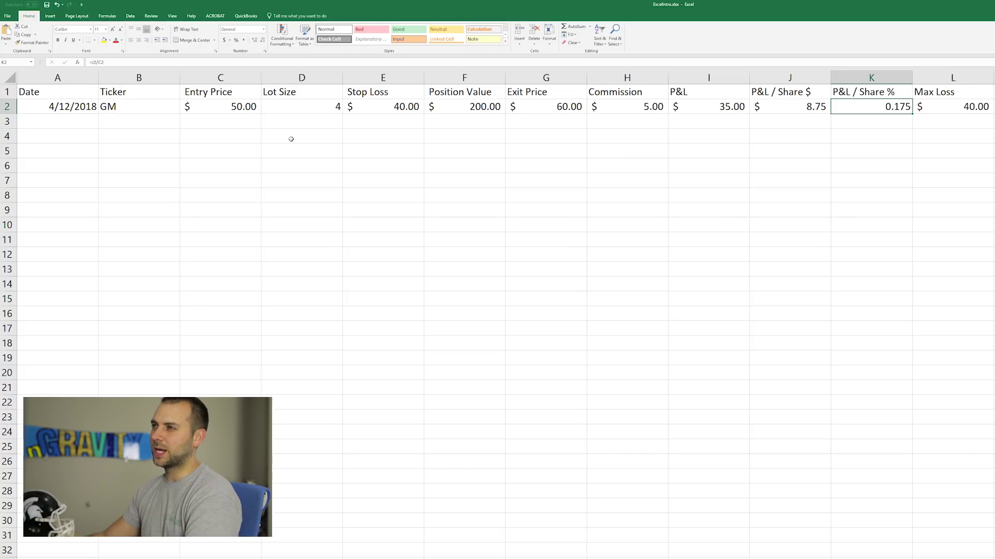
Format K2 as a percentage with one decimal place, showing 17.5%
click(237, 40)
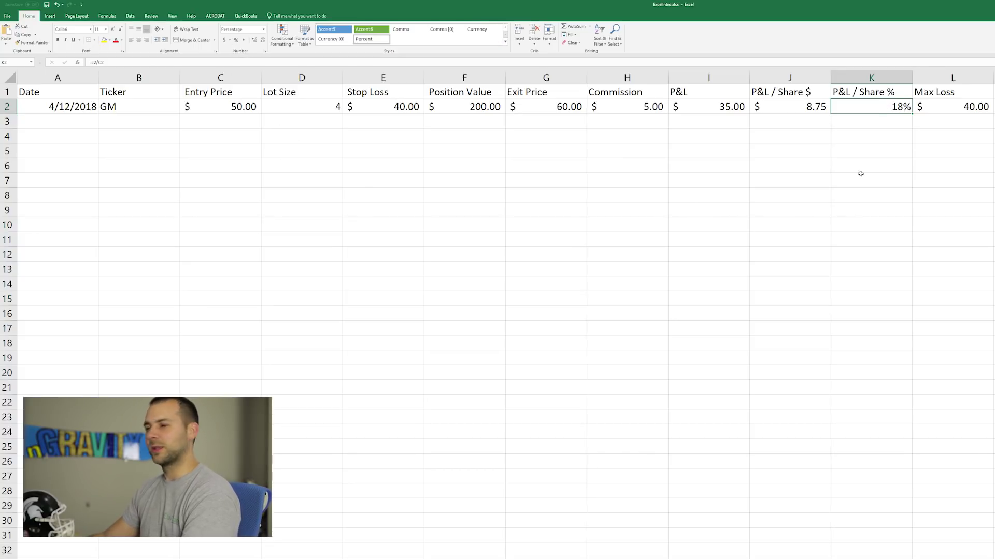
click(255, 41)
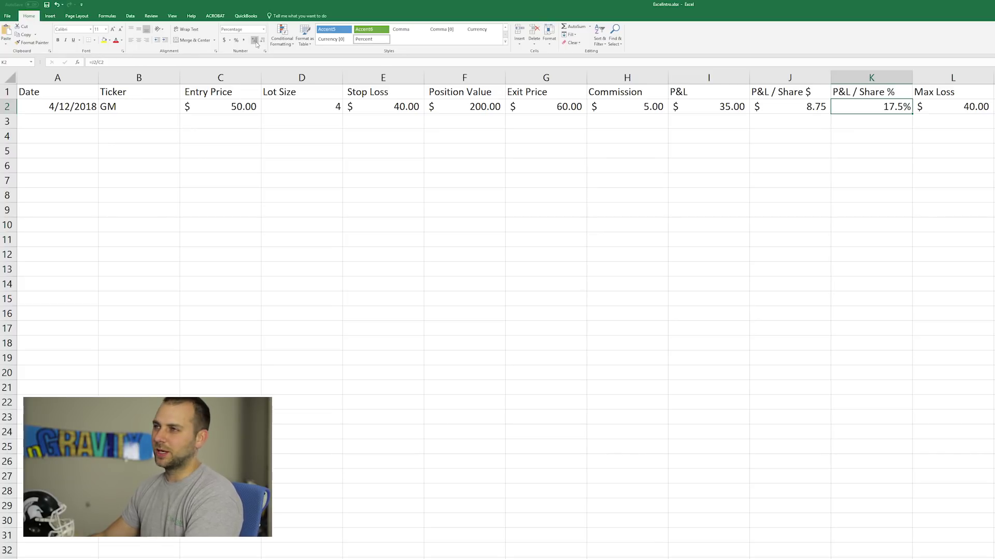
click(255, 42)
click(256, 41)
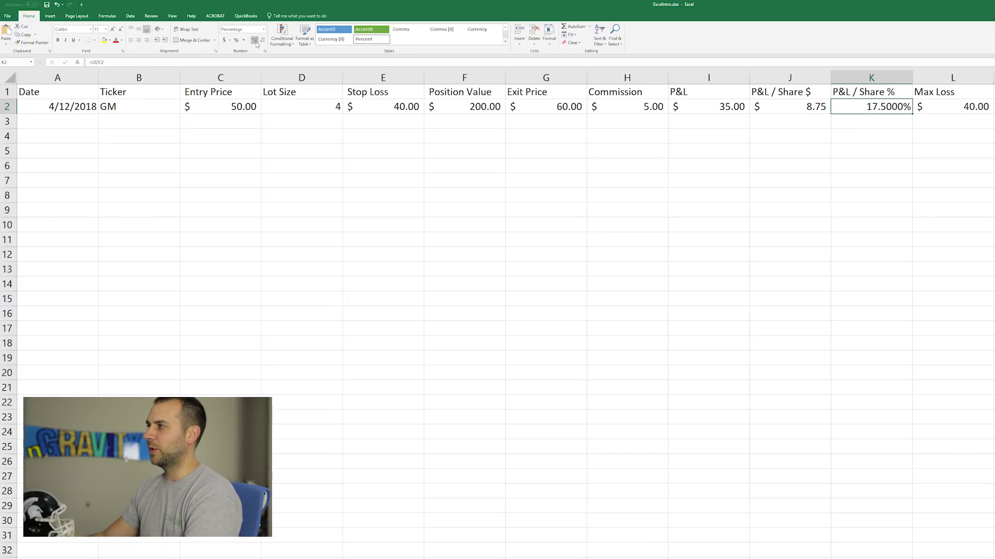
click(255, 41)
click(261, 42)
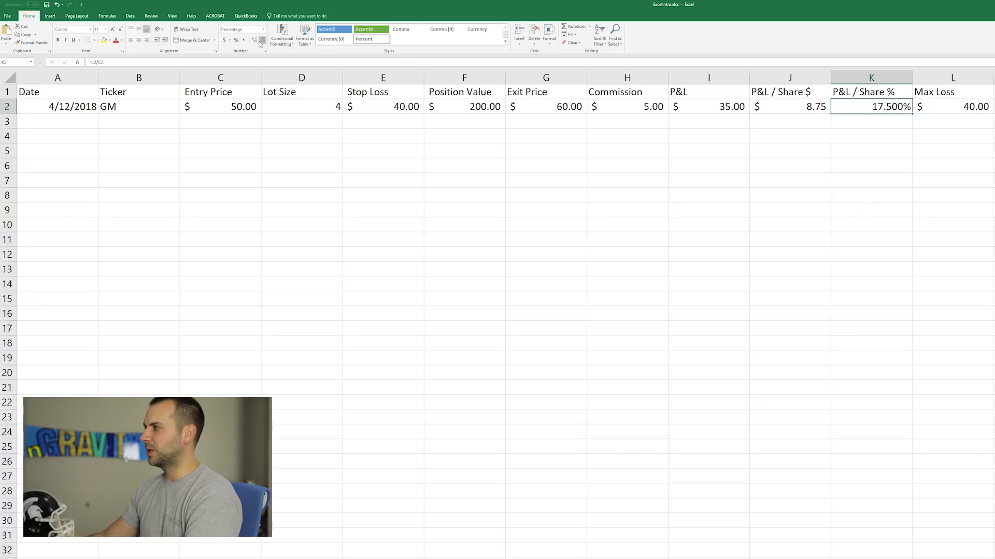
click(262, 42)
click(262, 41)
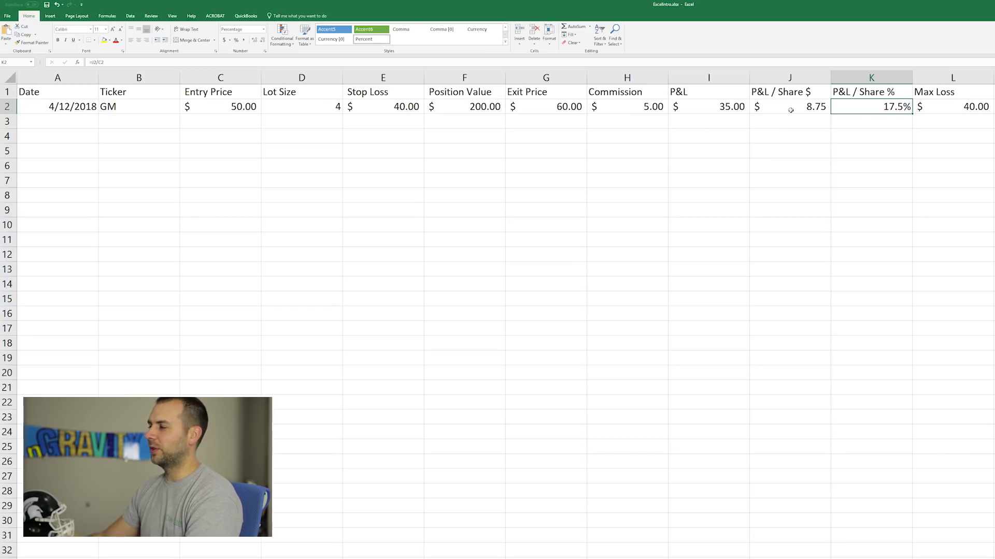
click(706, 106)
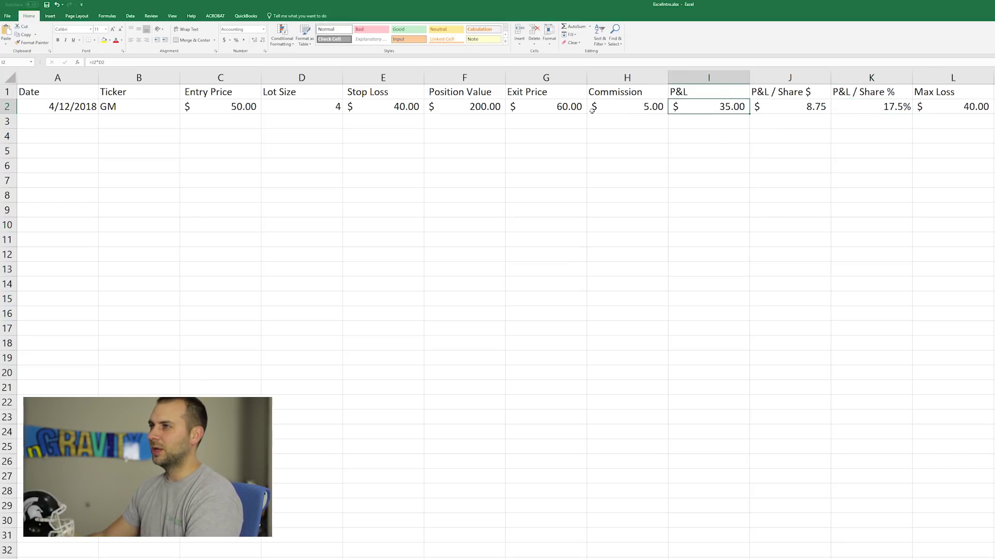
click(262, 41)
click(262, 41)
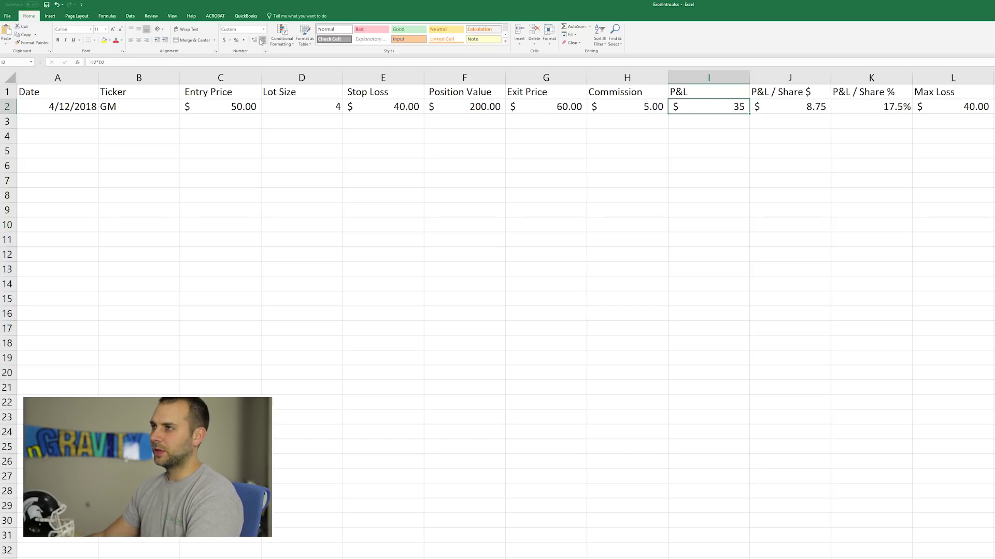
click(254, 41)
click(254, 40)
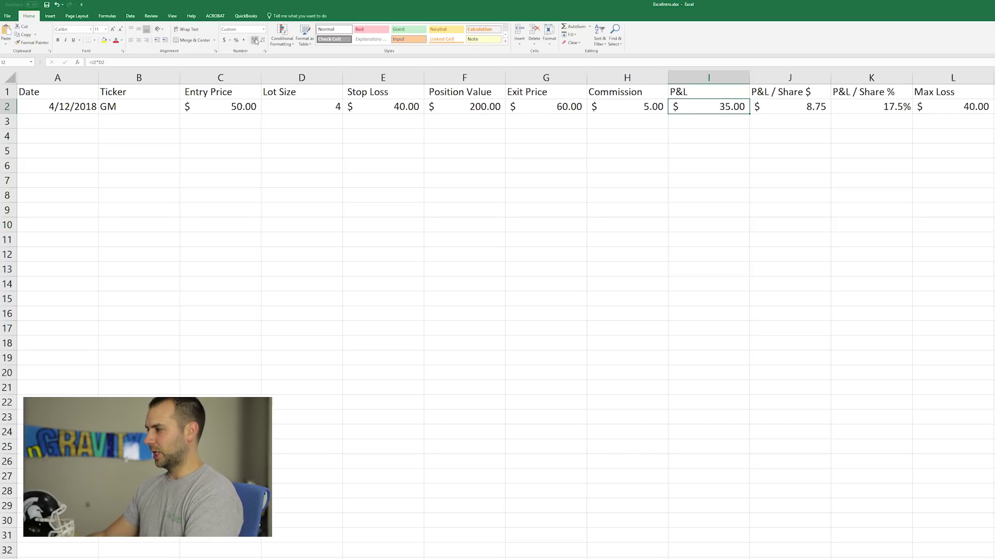
click(728, 123)
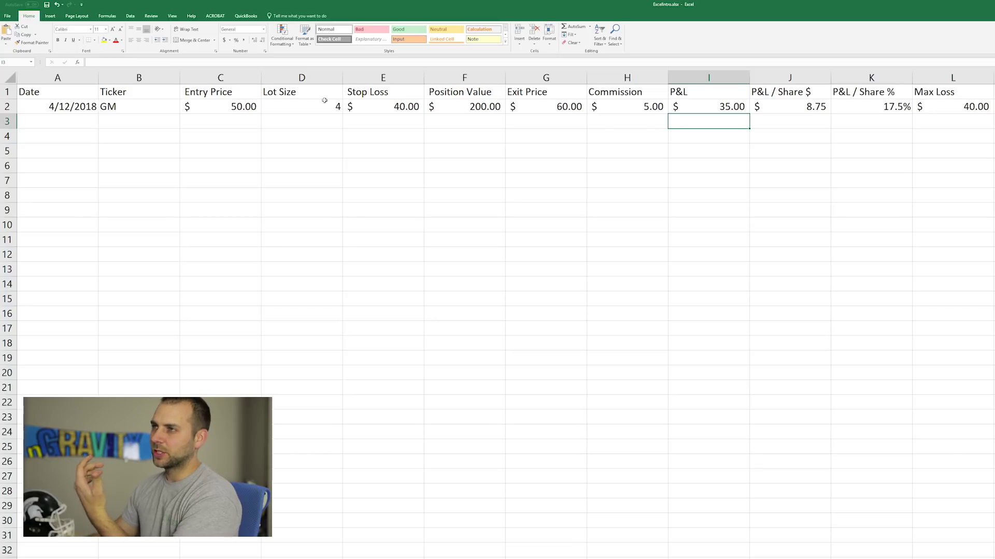
Enter 4/13/2018, CMS, 100, 10 and 80 across A3:E3
click(97, 123)
text(4/)
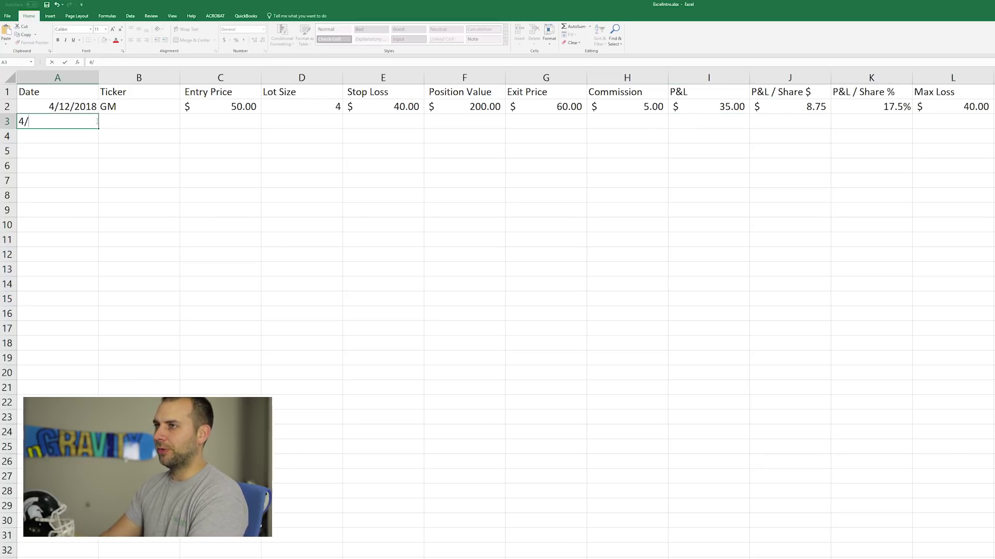
text(13/2018)
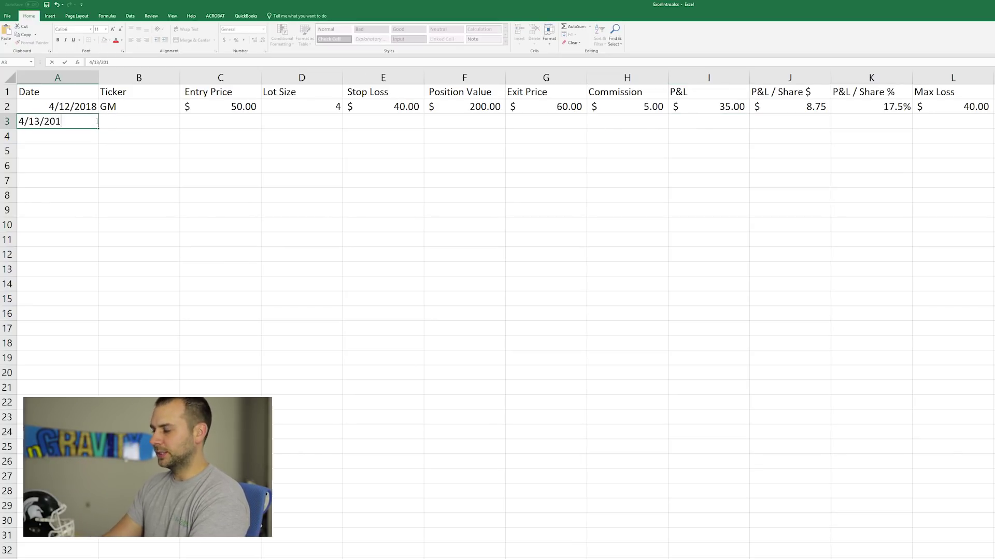
key(Tab)
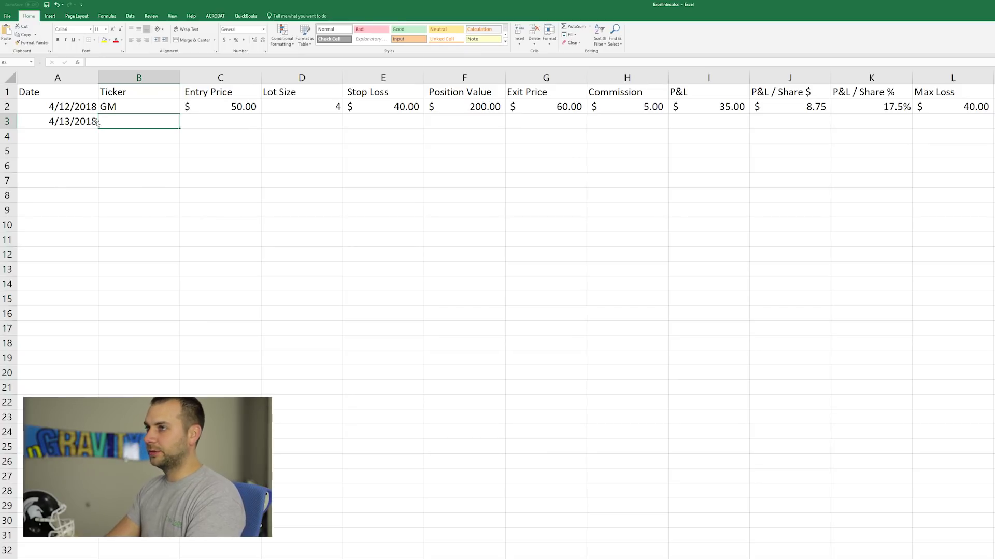
text(CMS)
key(Tab)
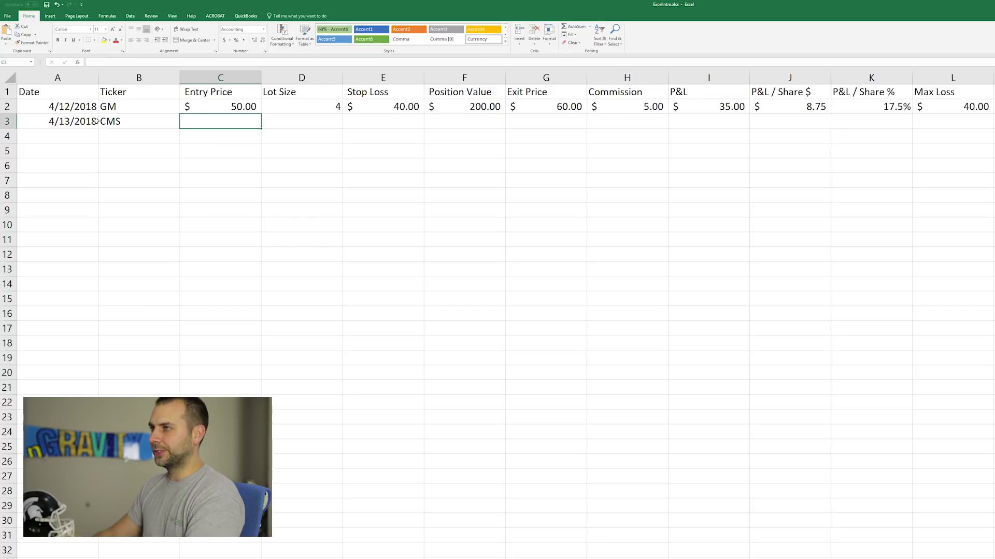
text(100)
key(Tab)
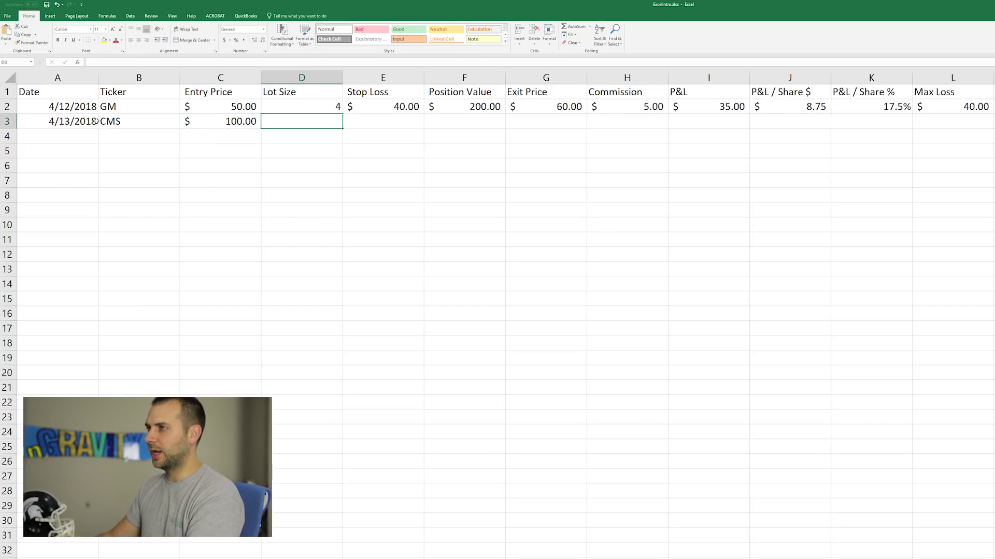
text(10)
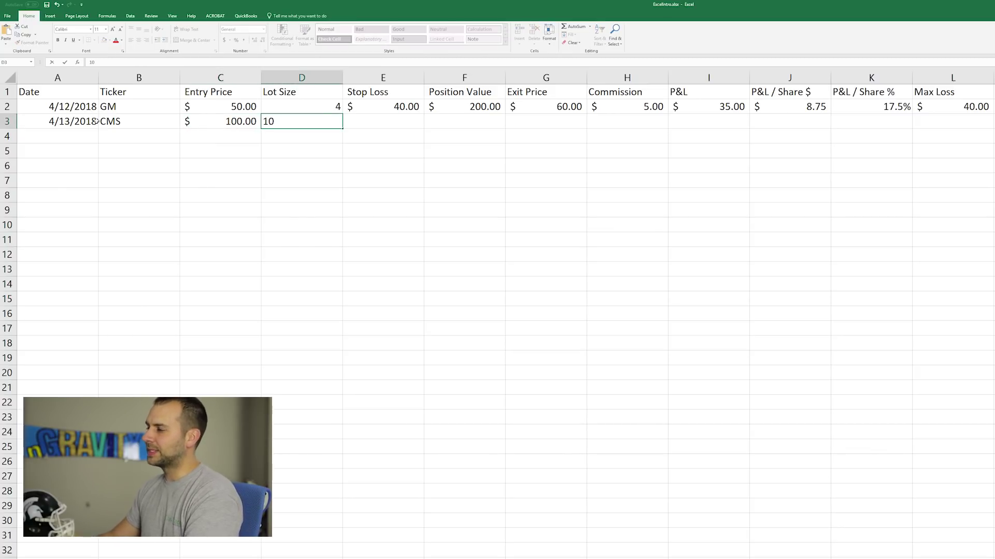
key(Tab)
text(80)
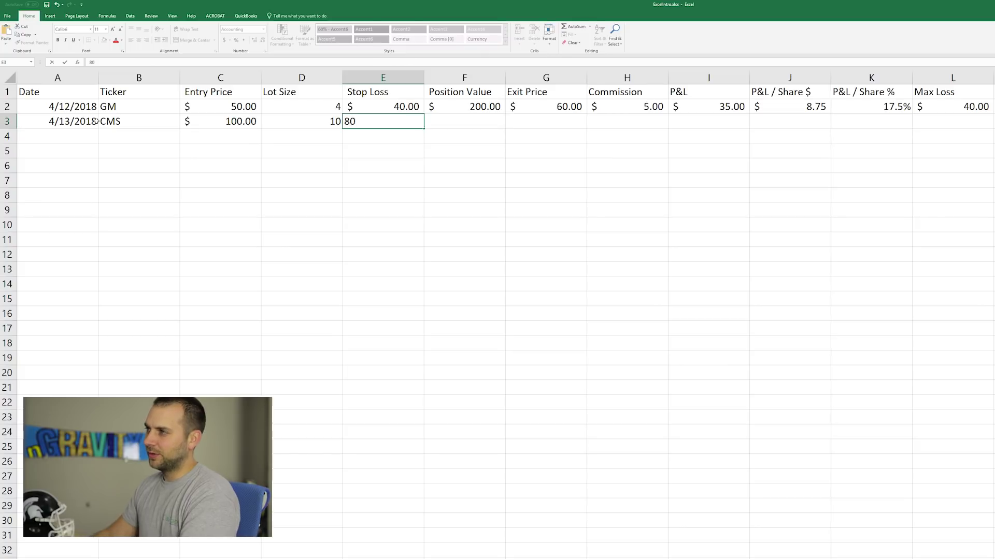
key(Tab)
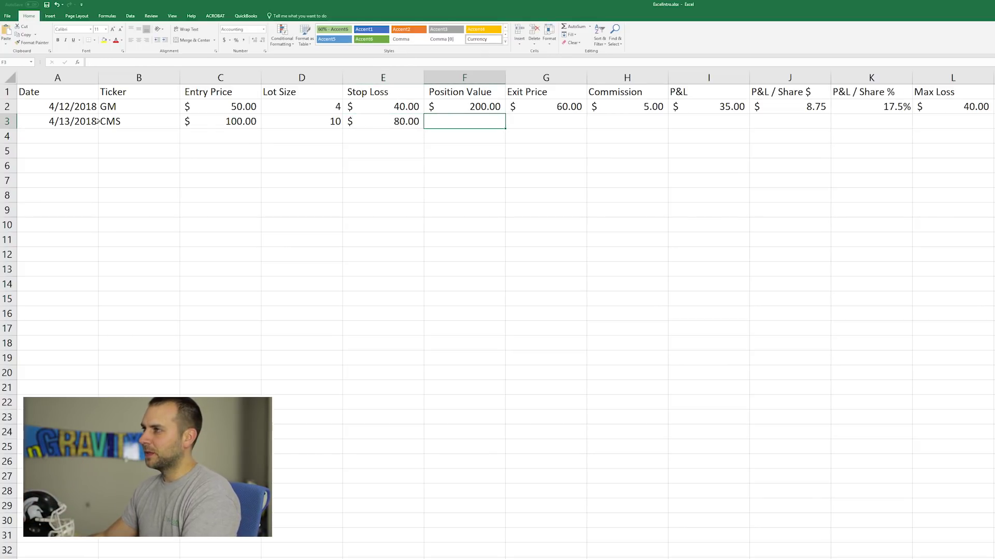
Copy the Position Value formula from F2 down to F3
click(472, 106)
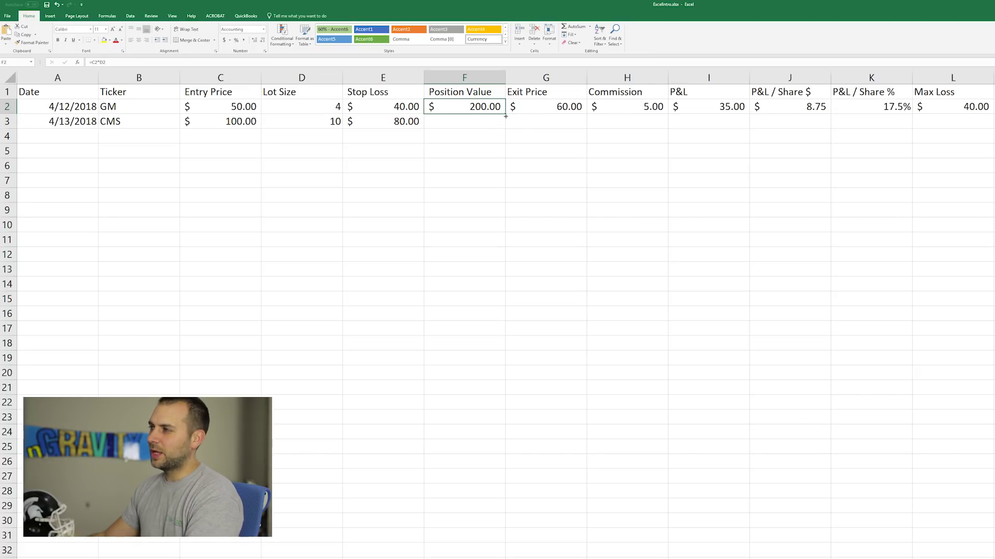
drag(506, 113, 505, 127)
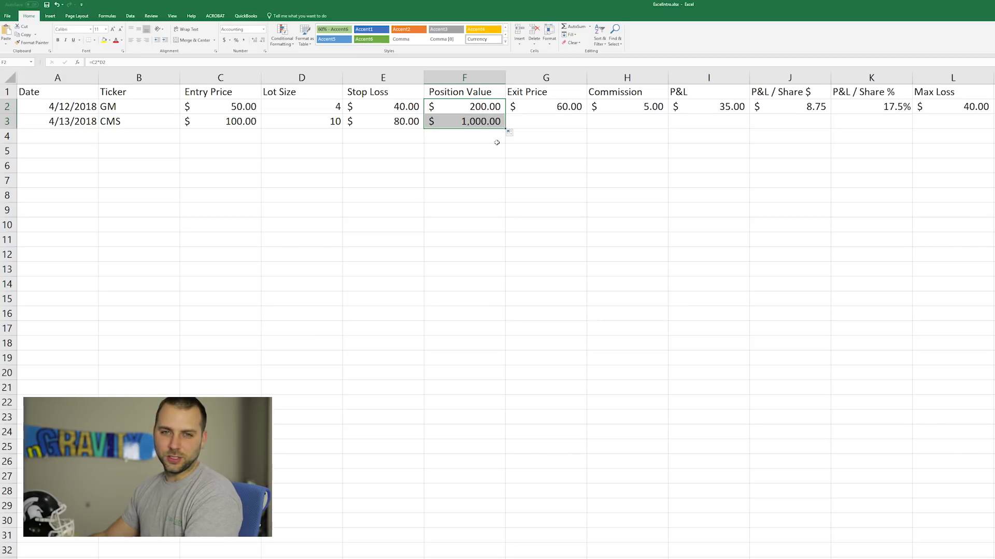
click(471, 152)
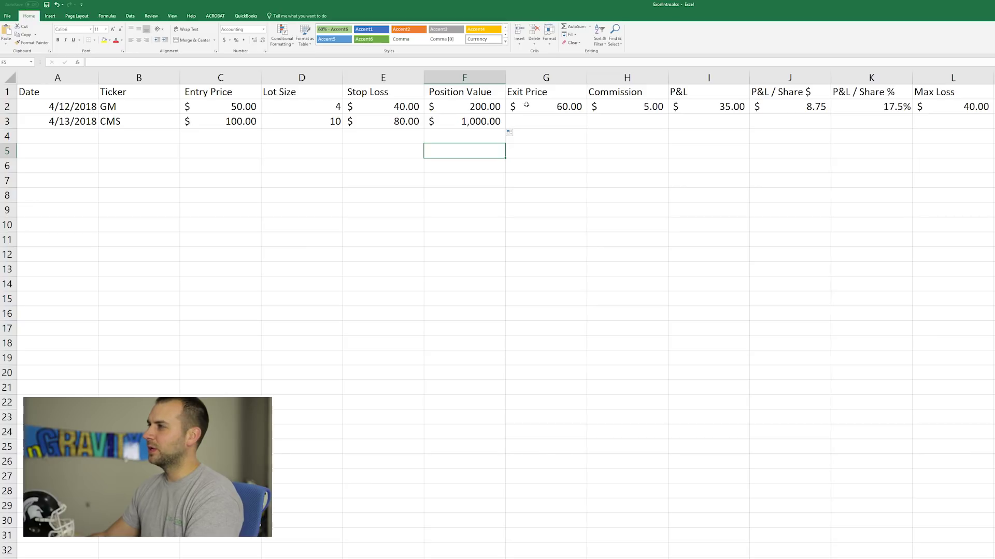
Fill the I2:L2 formulas down to row 3, then on through row 22
drag(536, 106, 943, 111)
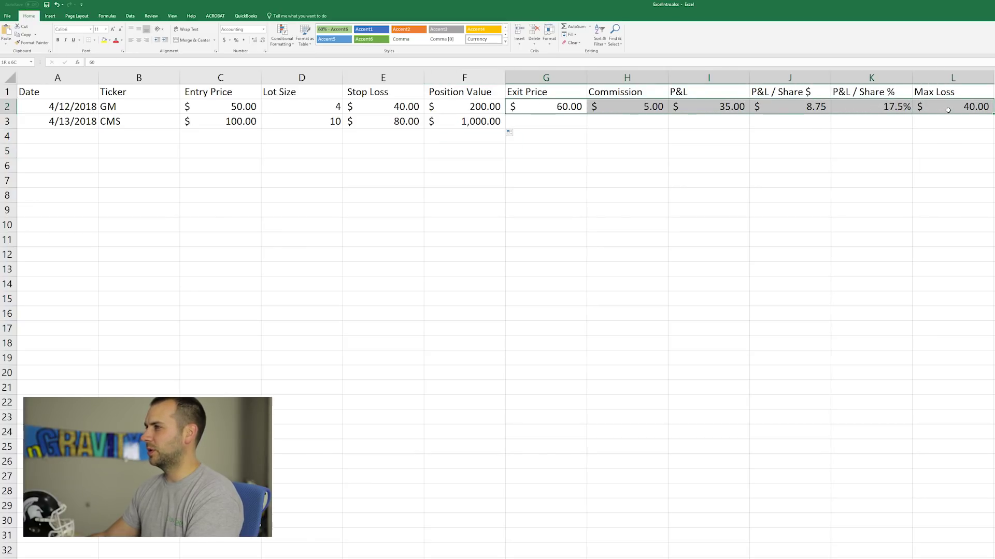
click(610, 133)
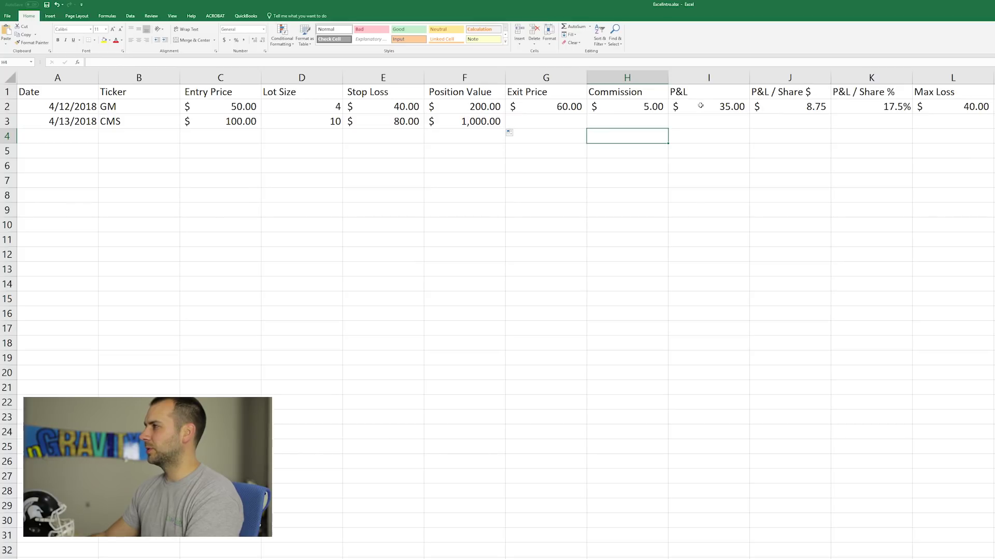
drag(700, 106, 956, 104)
click(955, 105)
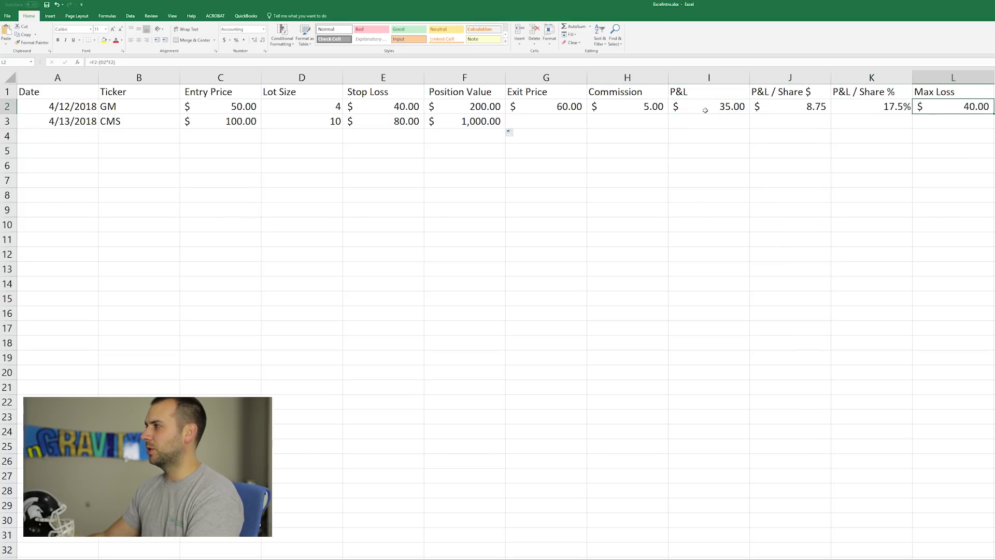
drag(705, 110, 931, 104)
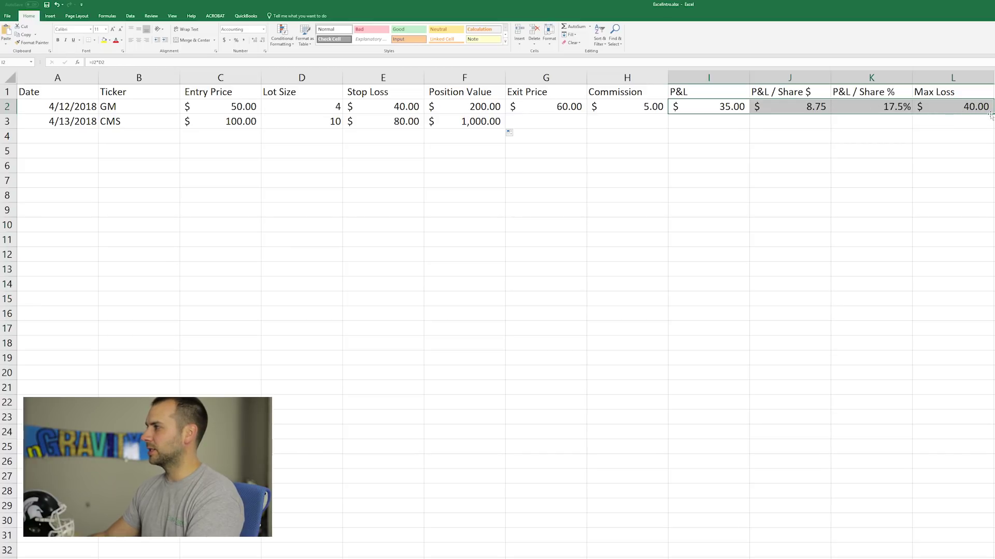
drag(993, 114, 989, 126)
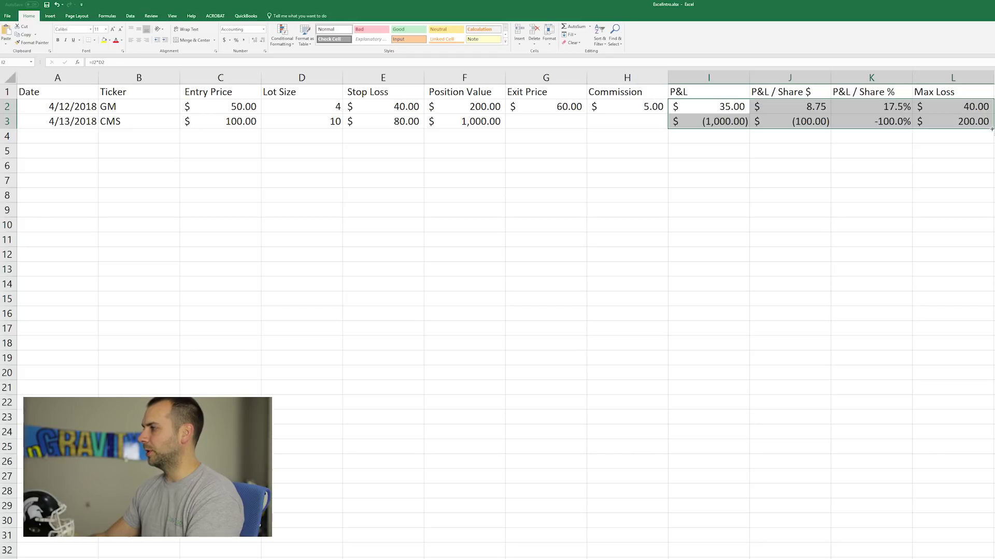
drag(987, 177, 983, 407)
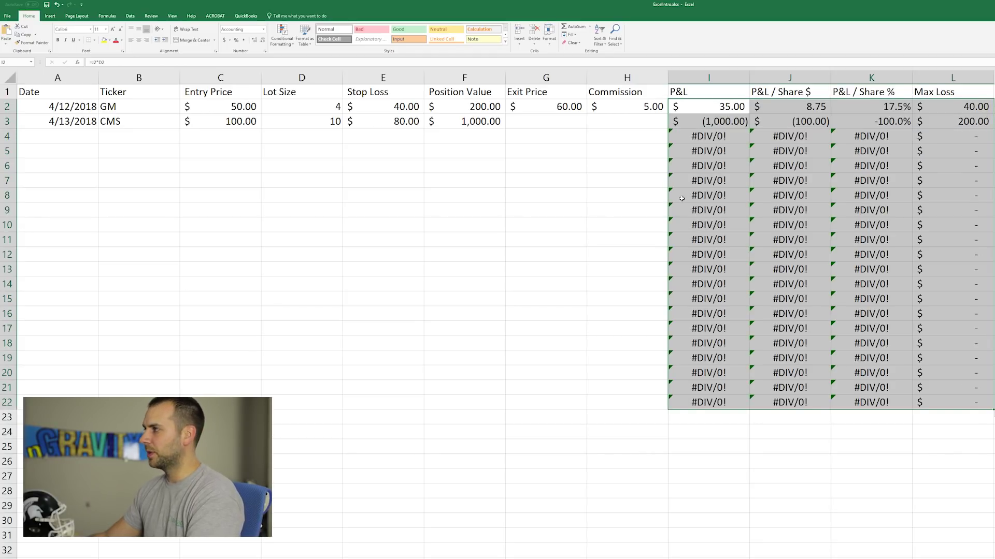
Undo the fill through row 22, then enter CMS exit price 90 and commission 5
key(ctrl+z)
click(673, 167)
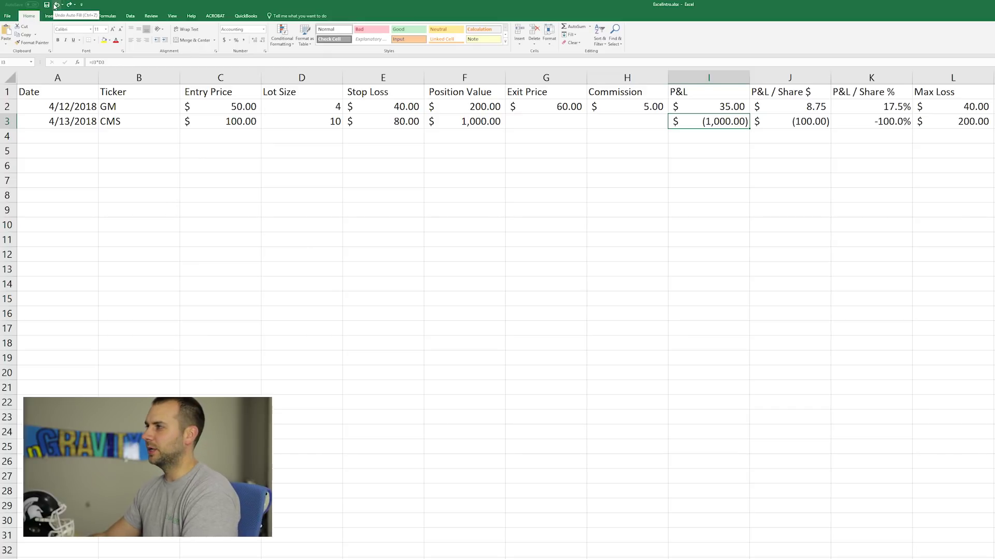
click(573, 123)
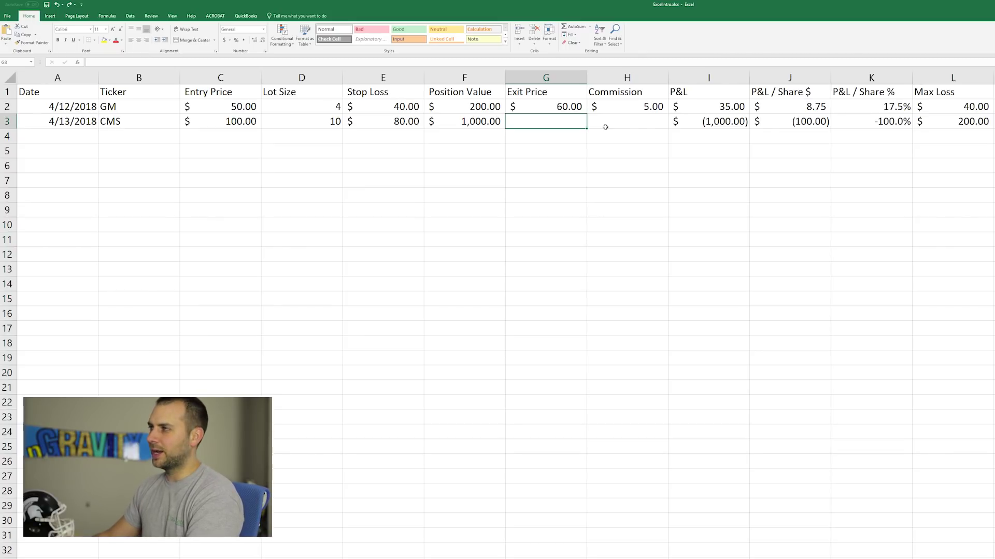
text(90)
click(605, 127)
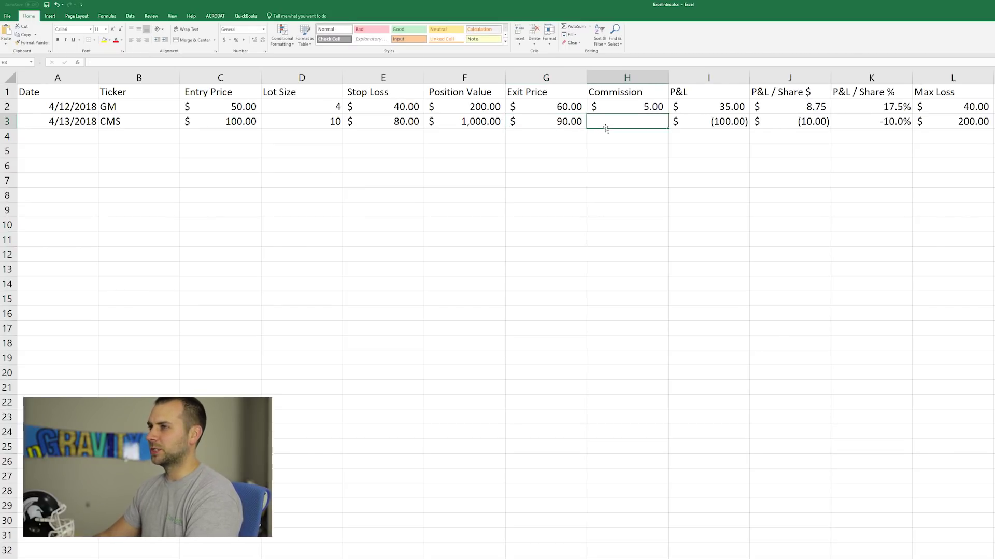
text(5)
key(Return)
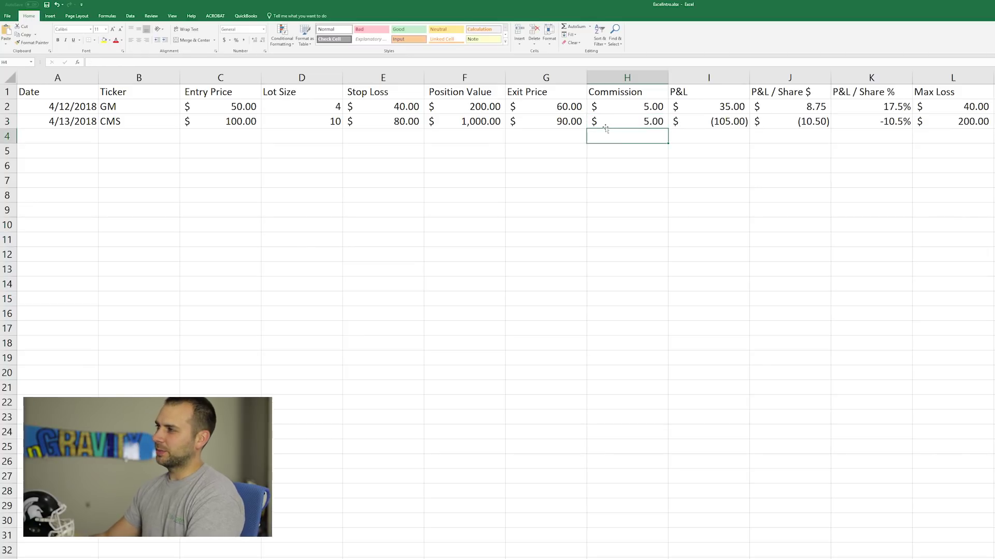
click(731, 124)
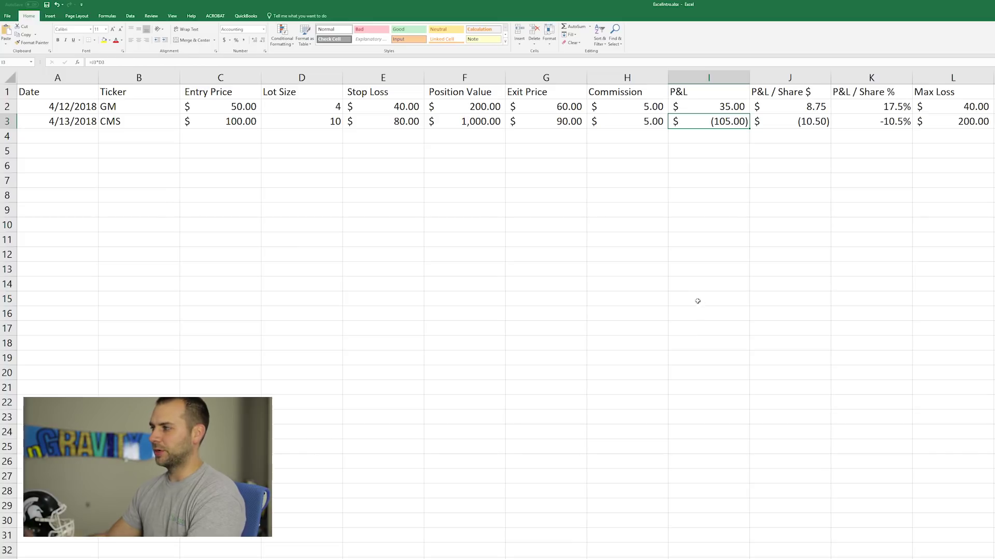
click(693, 280)
Enter =SUM(I2:I13) in I14 to total the P&L column, showing (70.00)
text(=)
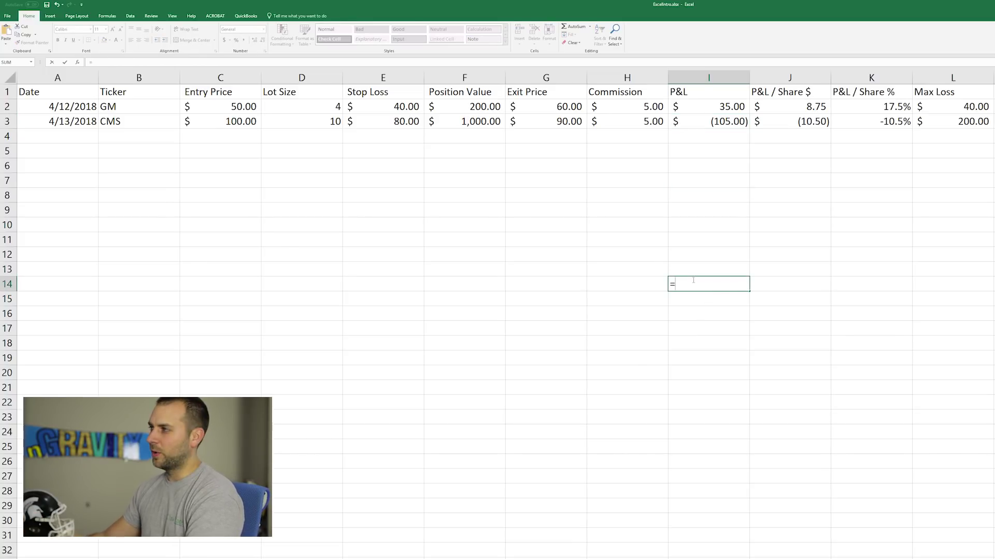
click(713, 106)
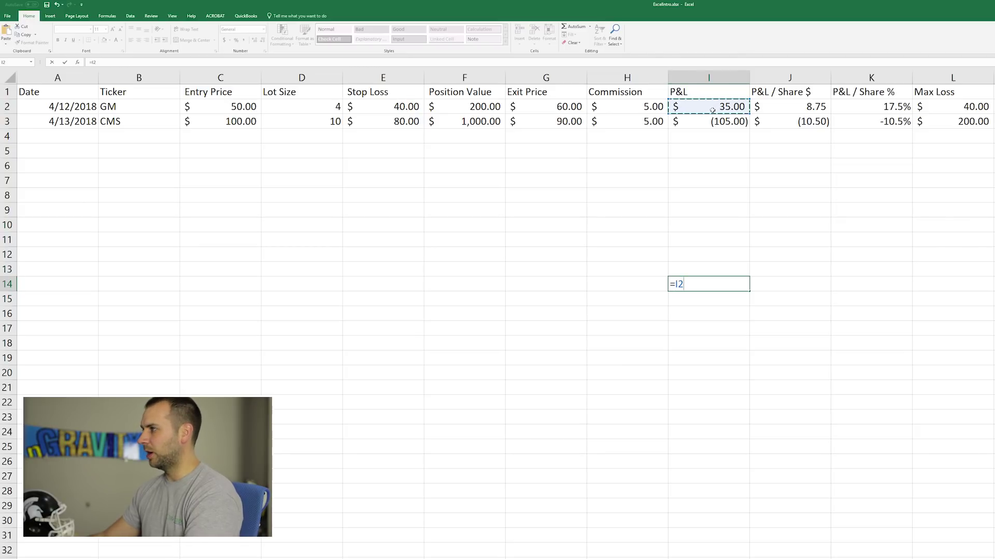
text(+)
click(710, 120)
text(+)
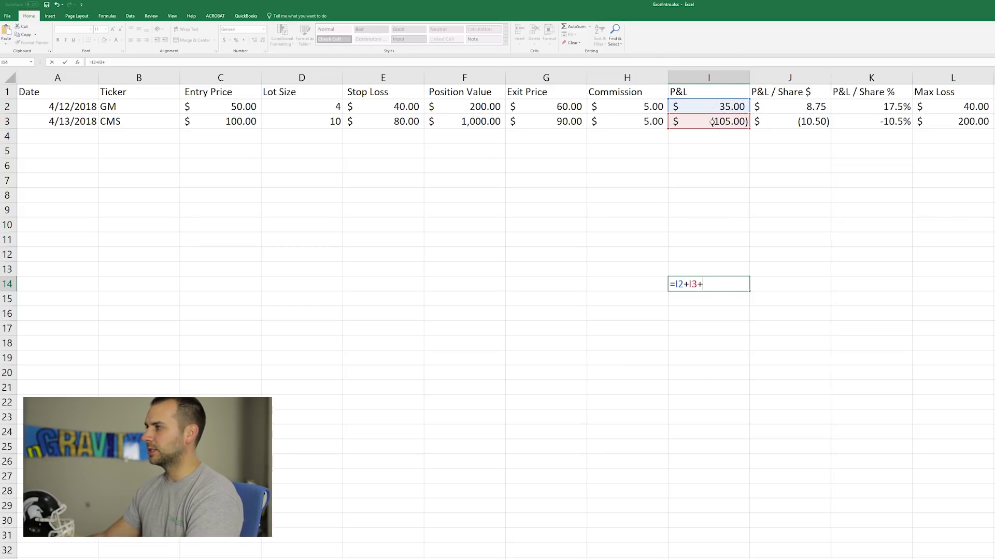
click(706, 135)
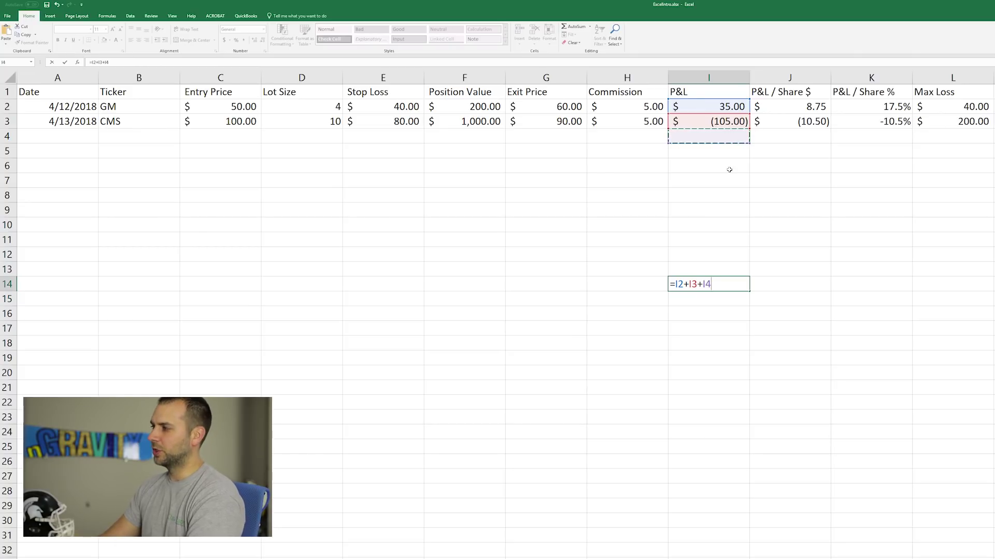
key(BackSpace)
key(BackSpace)
key(BackSpace)
key(BackSpace)
key(BackSpace)
key(BackSpace)
key(BackSpace)
key(BackSpace)
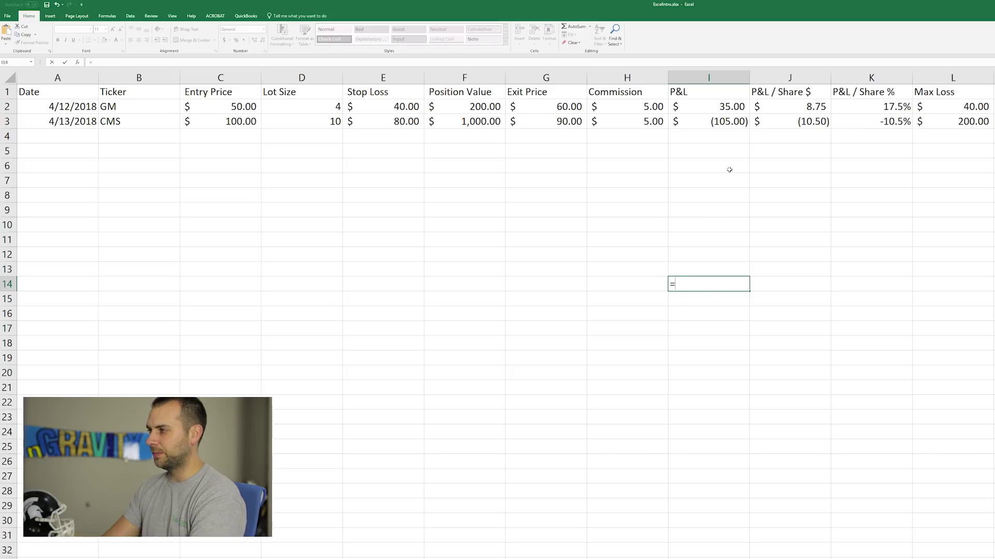
text(sum()
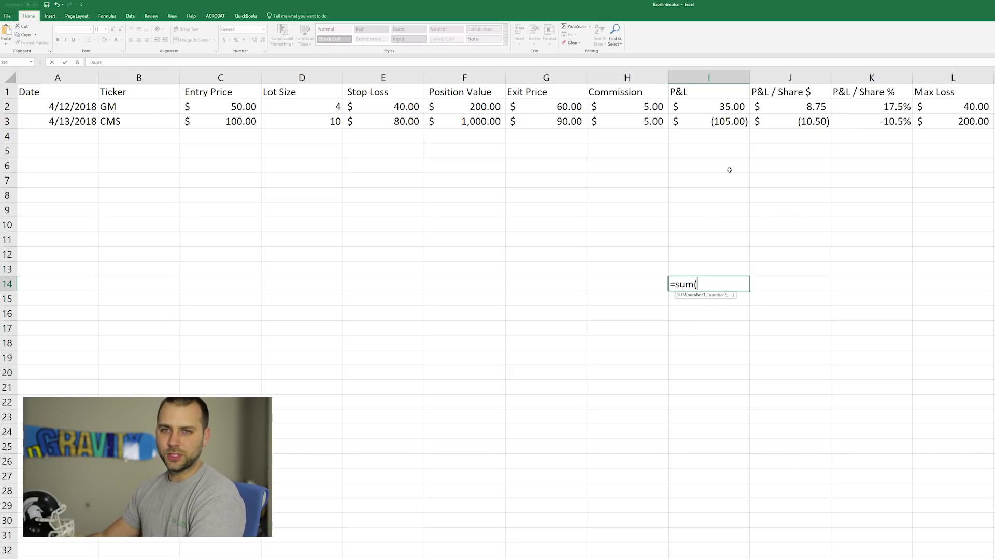
drag(731, 108, 730, 264)
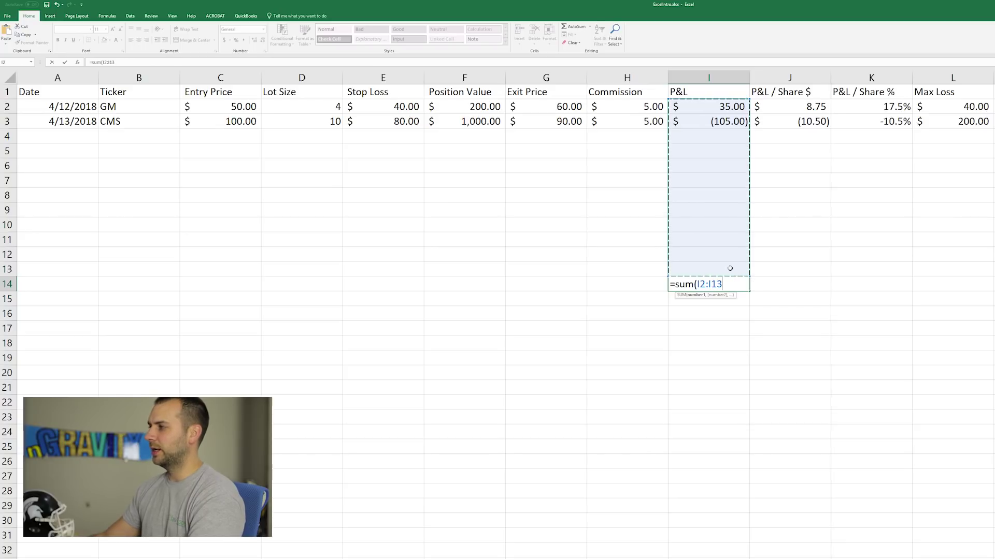
key(Return)
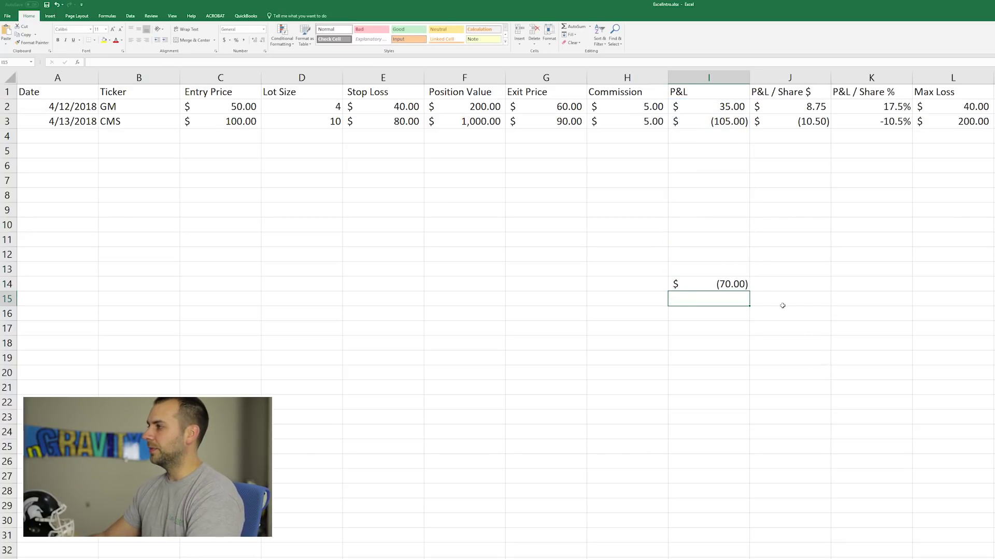
Copy the I14 total formula across J14 through L14 and check the per-share and percent totals
click(717, 285)
drag(748, 291, 981, 285)
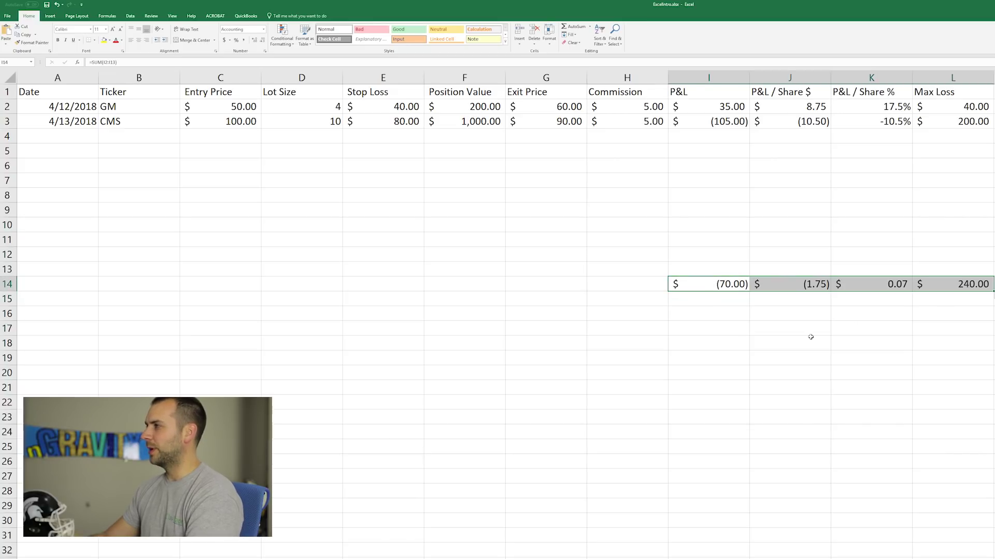
click(811, 337)
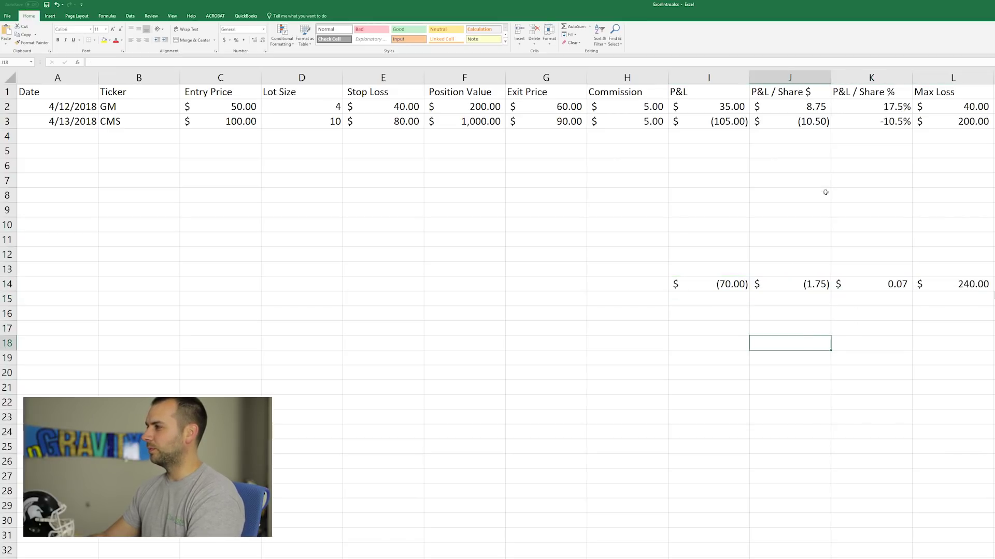
click(812, 286)
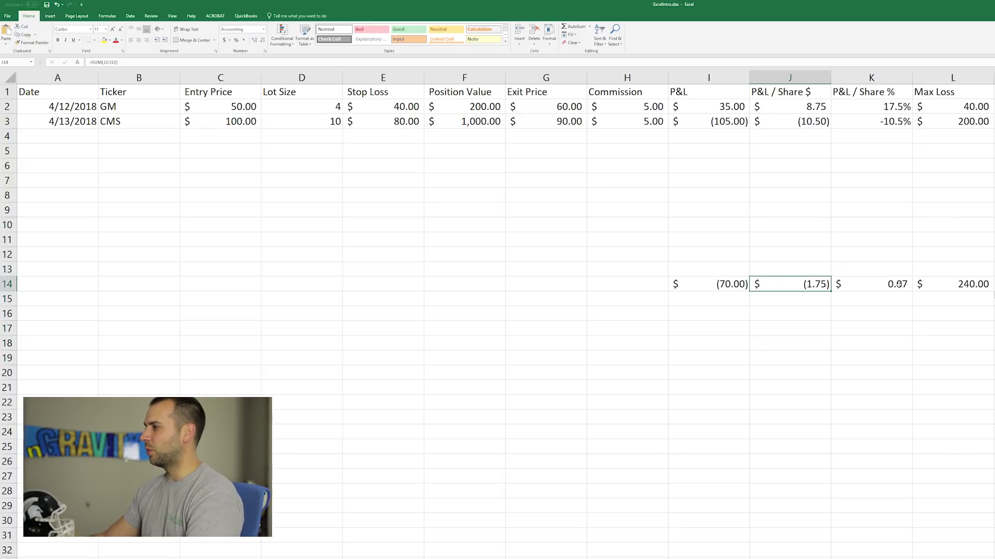
click(899, 285)
click(880, 320)
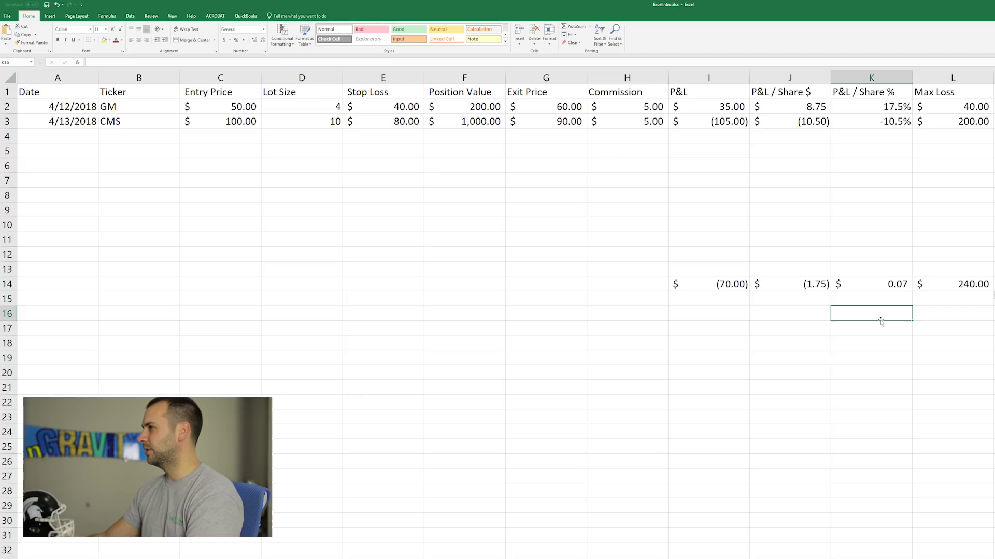
Format the K14 percent total as a percentage so it shows 7%
click(894, 288)
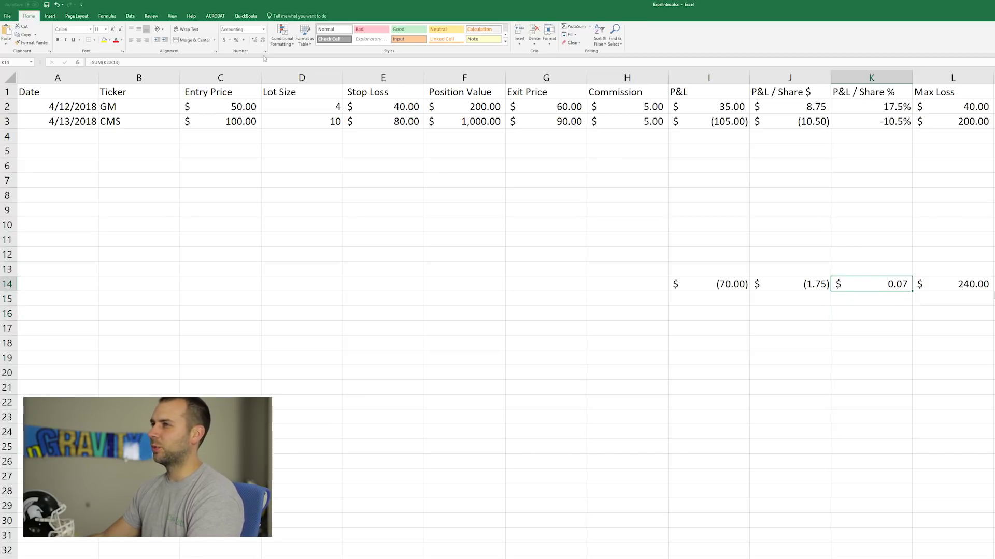
click(235, 41)
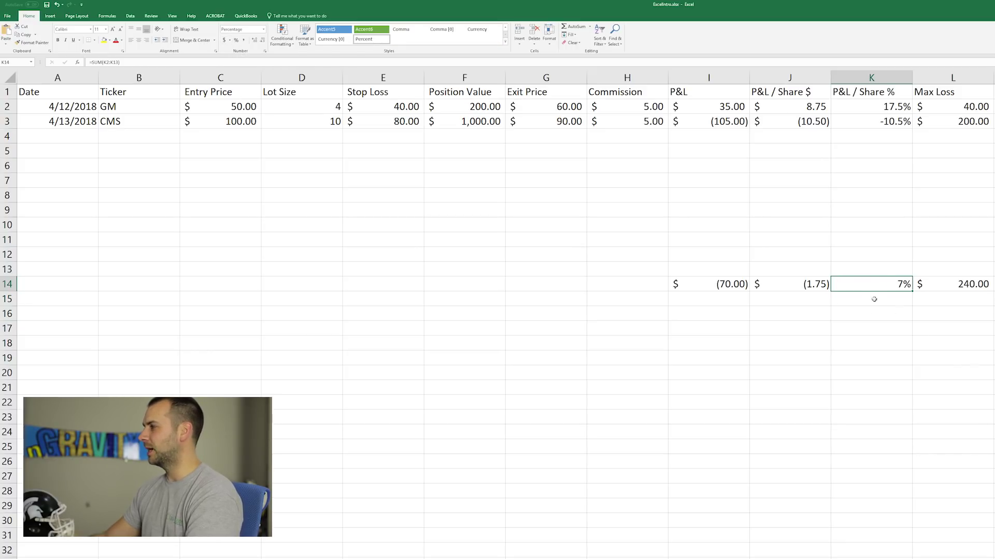
click(948, 283)
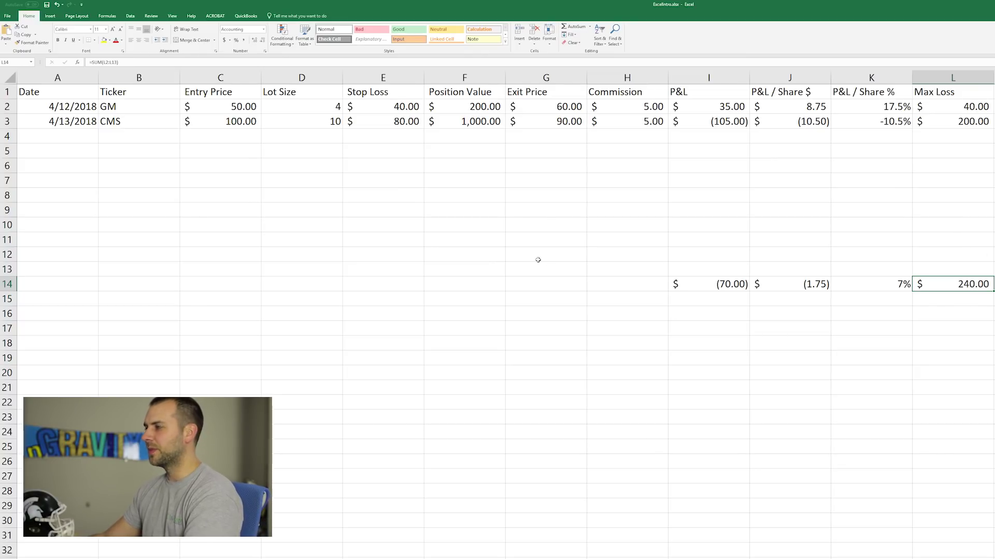
Copy the I14 total formula into H14 to total the commission column at $10.00
click(601, 280)
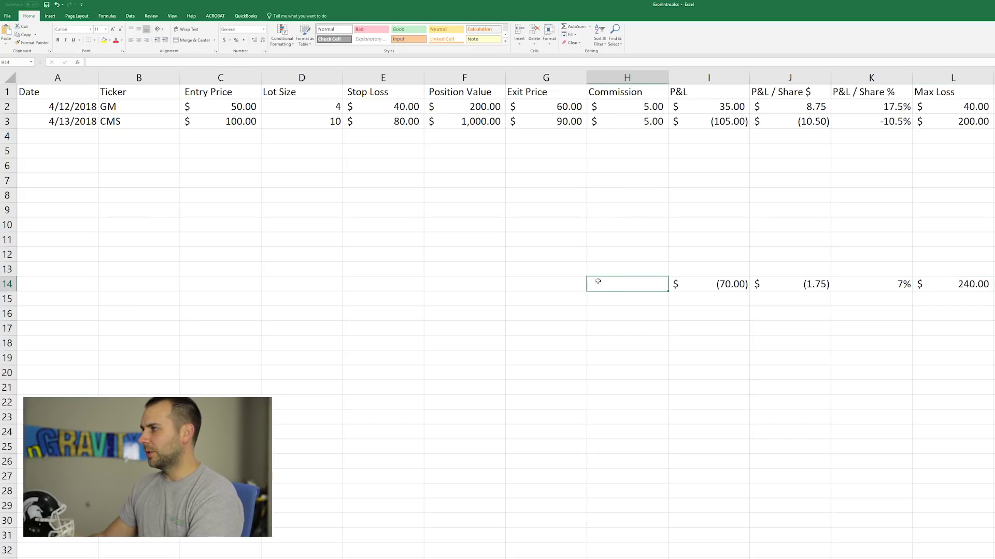
click(710, 286)
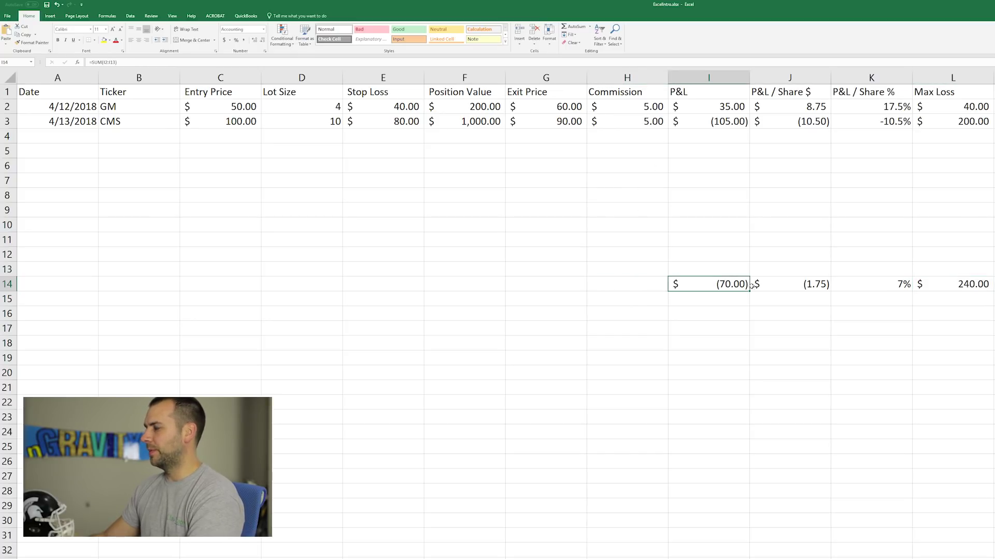
drag(629, 287, 604, 284)
click(519, 271)
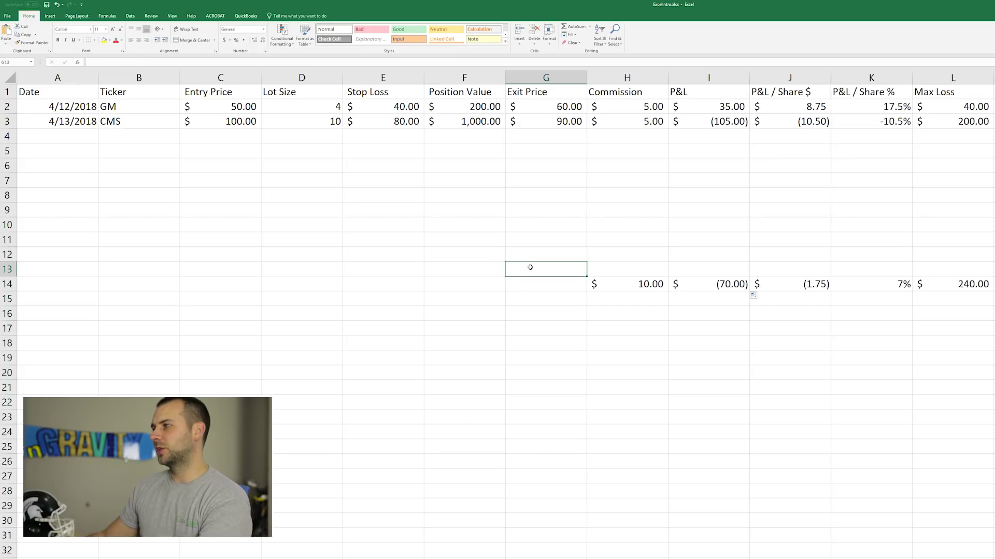
Enter =11*5 in H12 so it shows 55 and the commission total becomes $65.00
click(619, 248)
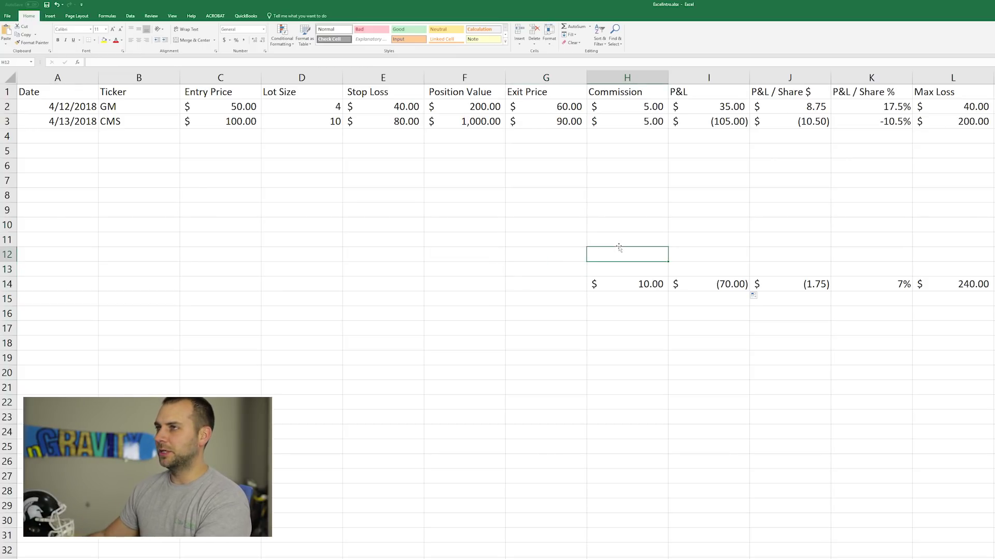
text(=)
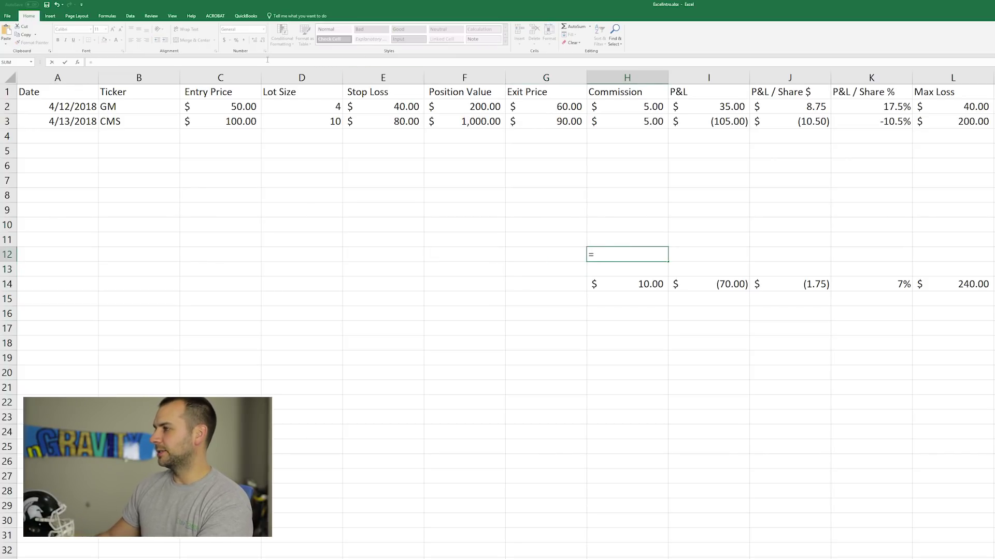
text(11*5)
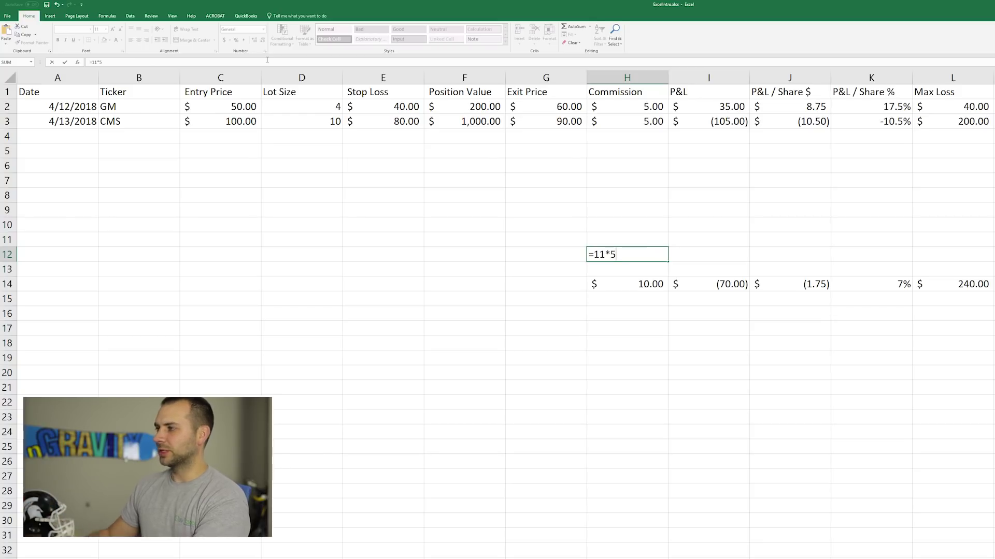
key(Return)
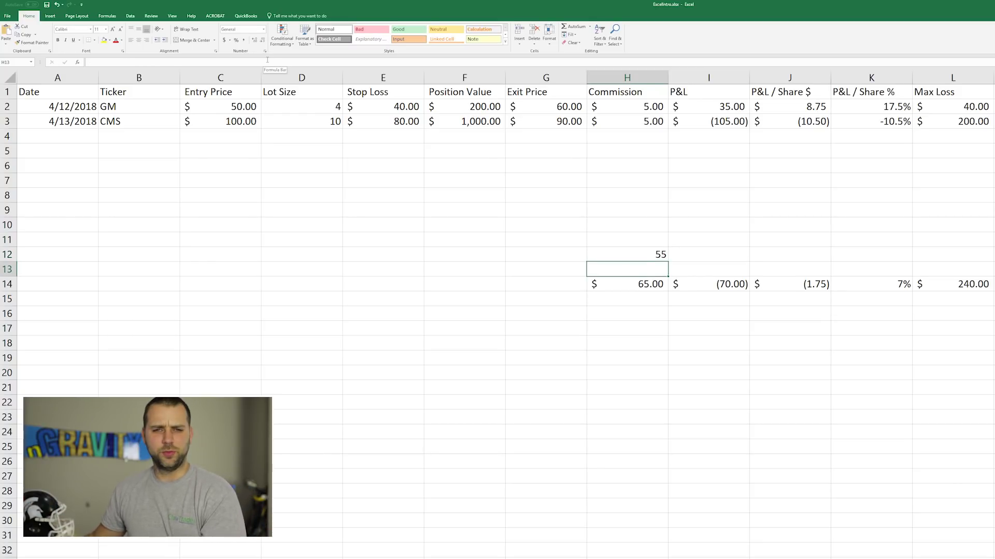
key(Up)
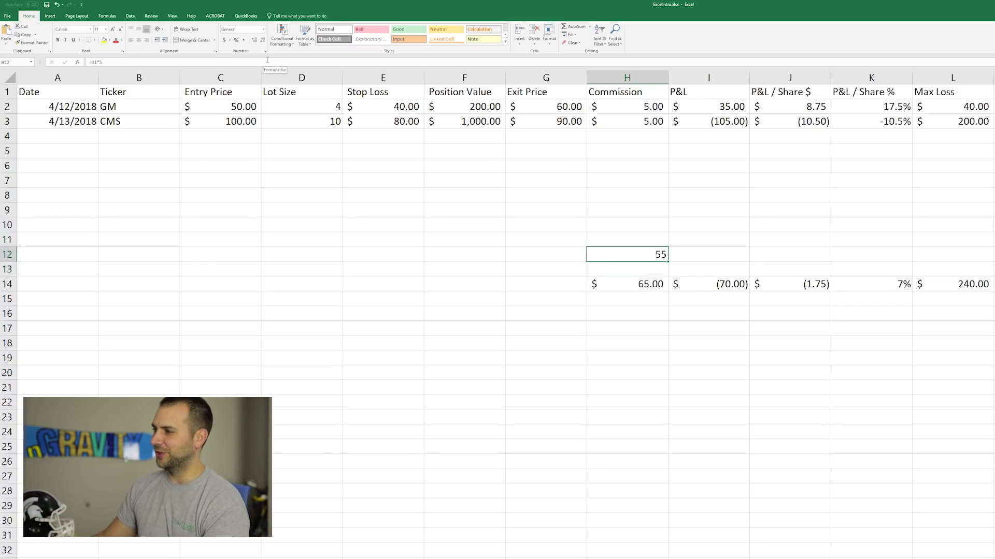